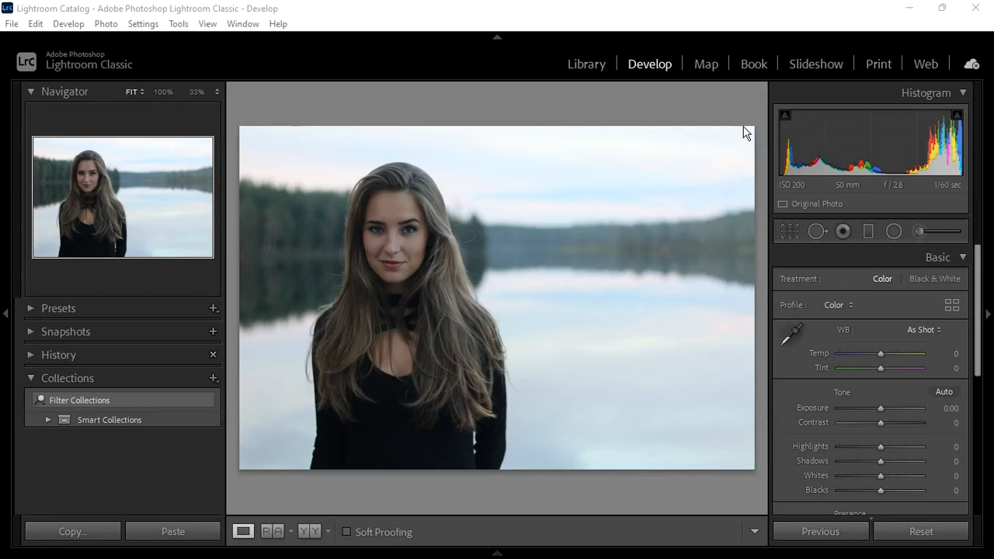
Step: Correct the white balance by sampling a neutral point in the sky beside the woman's head with the White Balance Selector
click(962, 267)
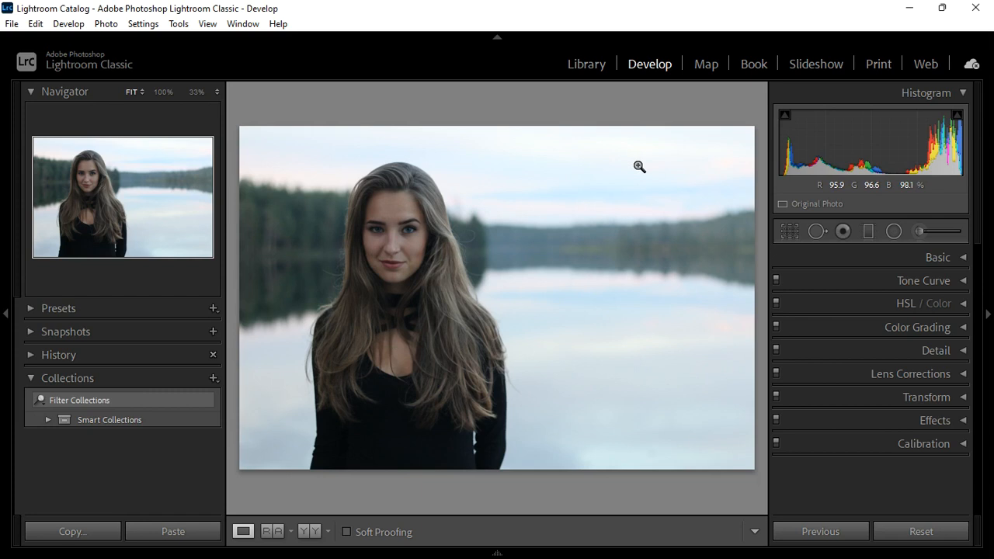
click(961, 257)
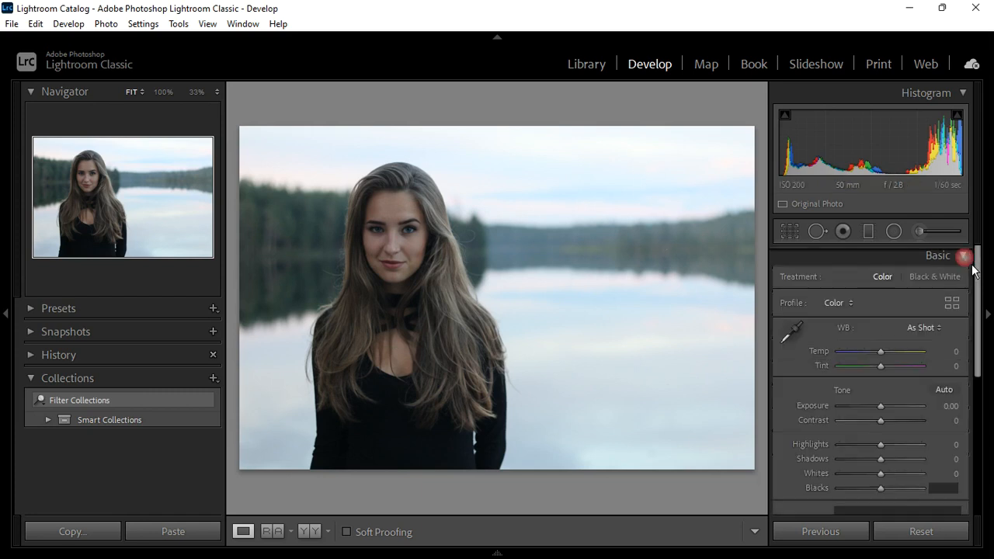
click(795, 337)
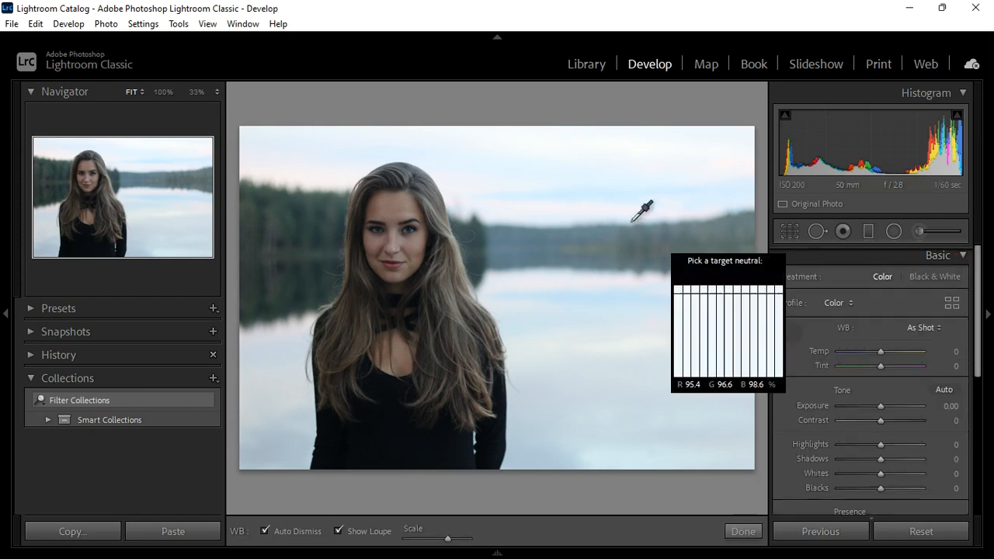
click(558, 140)
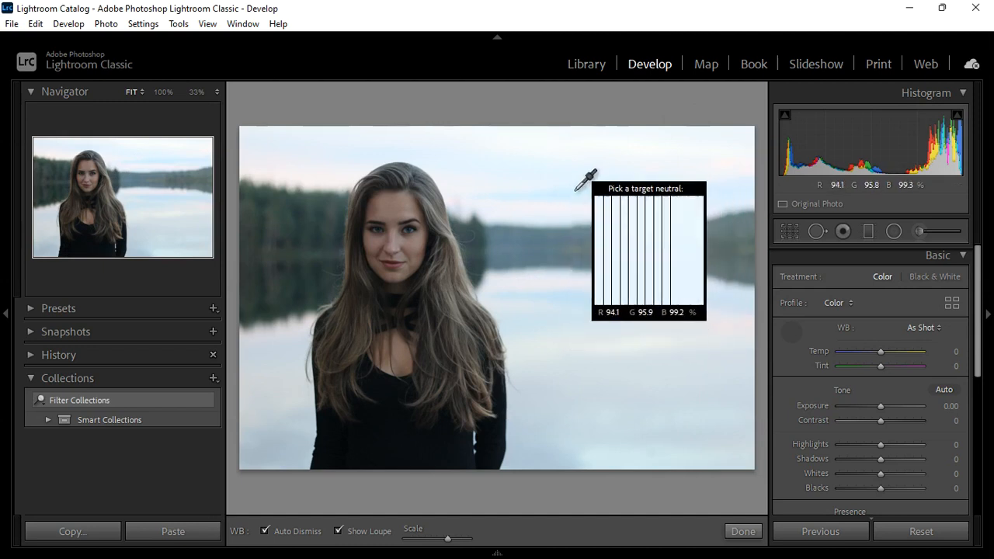
click(503, 208)
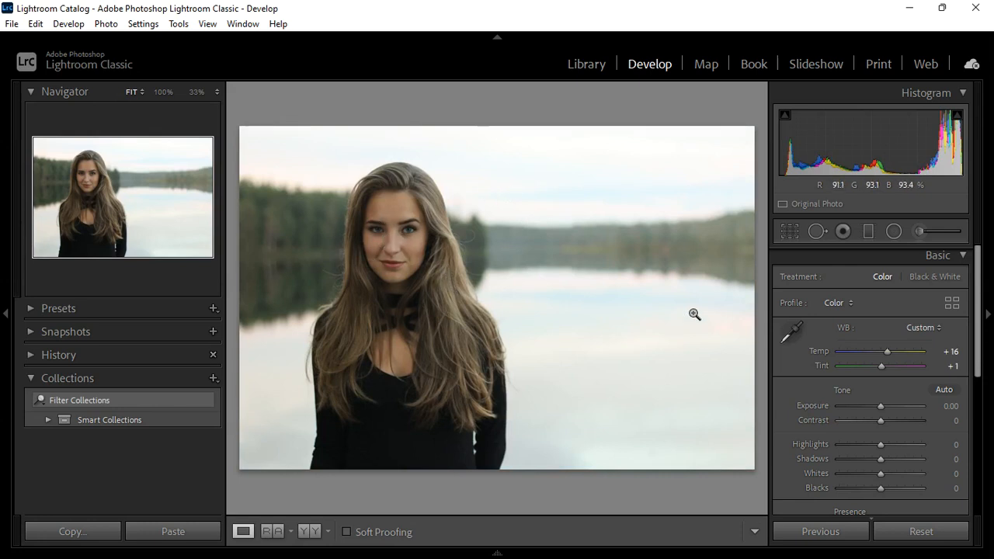
Step: Try lowering the photo's overall Exposure to -1.14, and reset it to the default
click(962, 263)
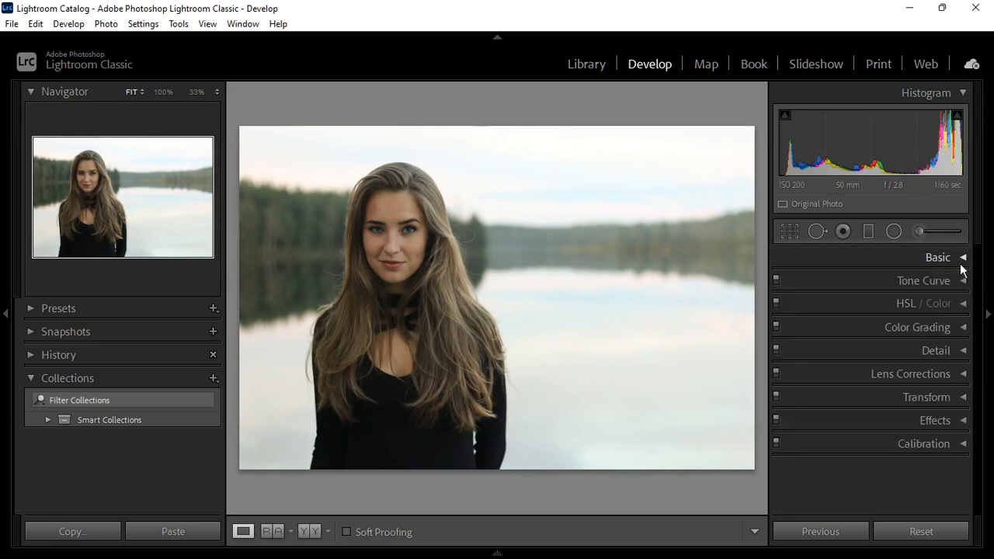
click(962, 259)
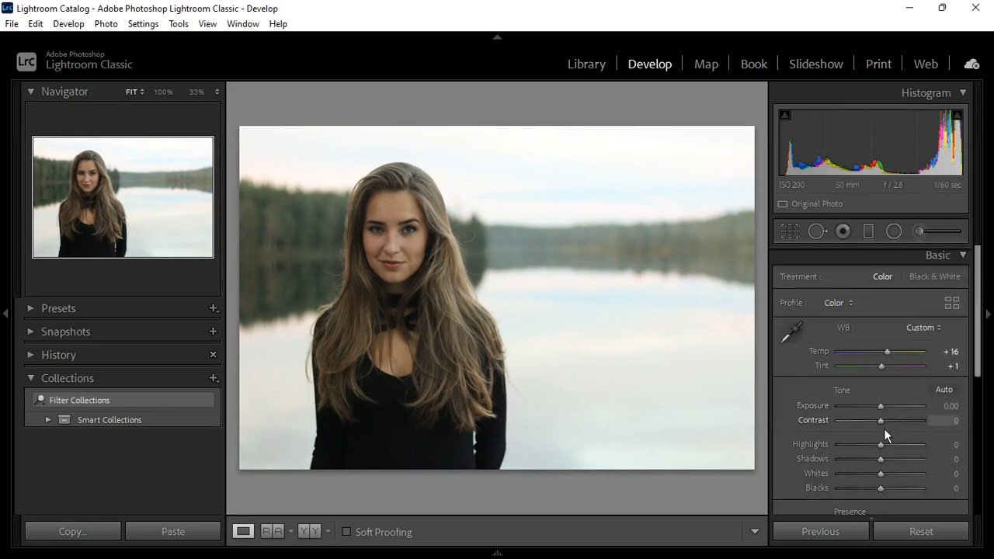
scroll(885, 428, down, 3)
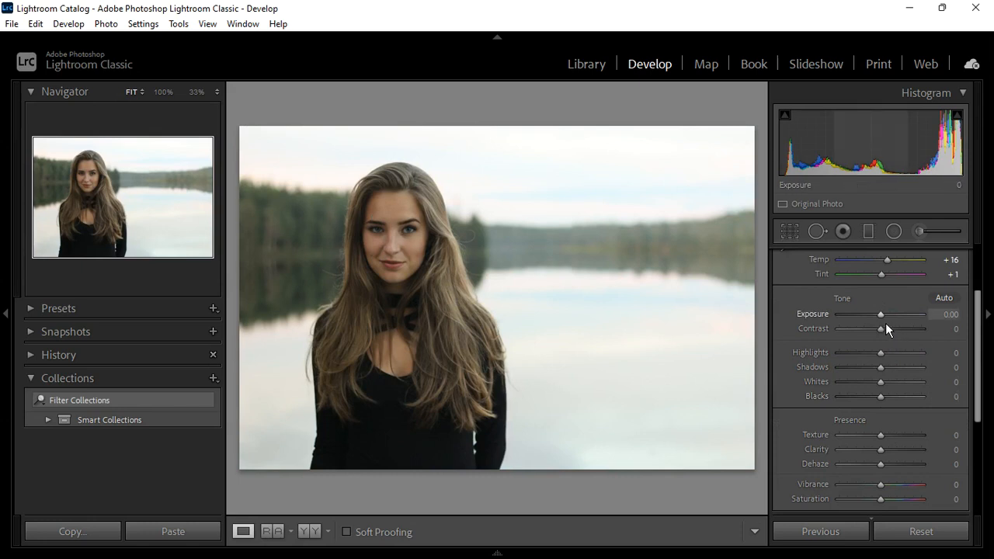
drag(886, 324, 876, 324)
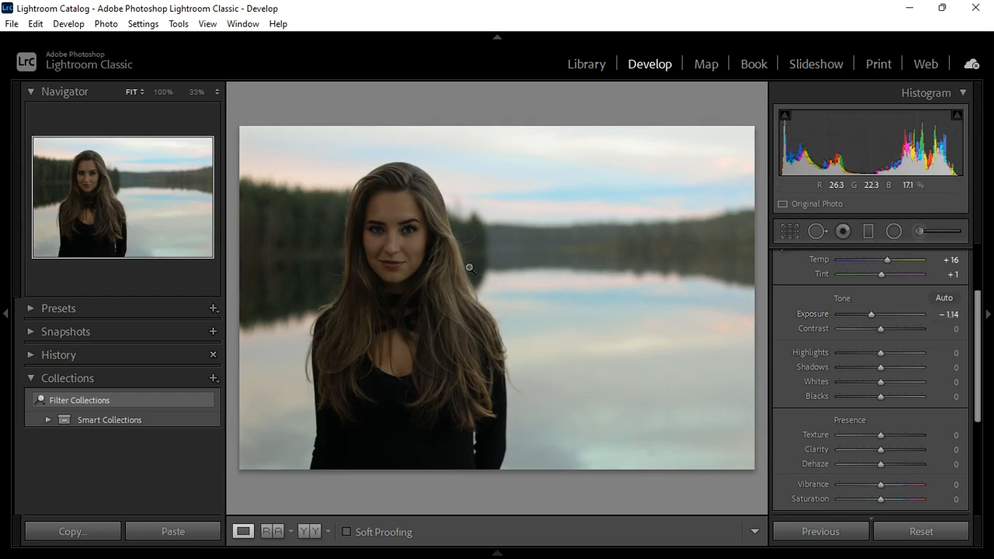
double_click(878, 319)
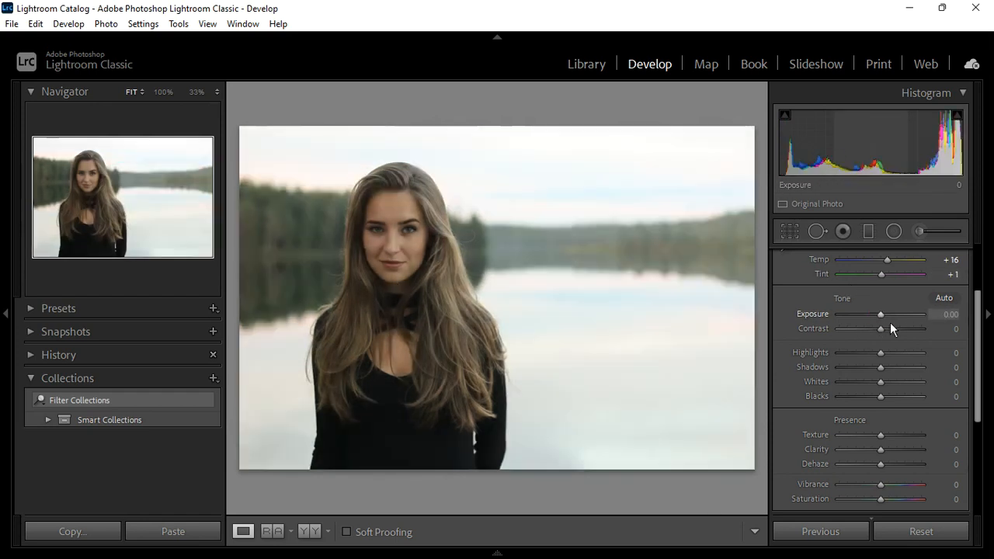
Step: Paint an Adjustment Brush mask with Exposure 1.00 over the woman's face, hair and upper body
click(924, 239)
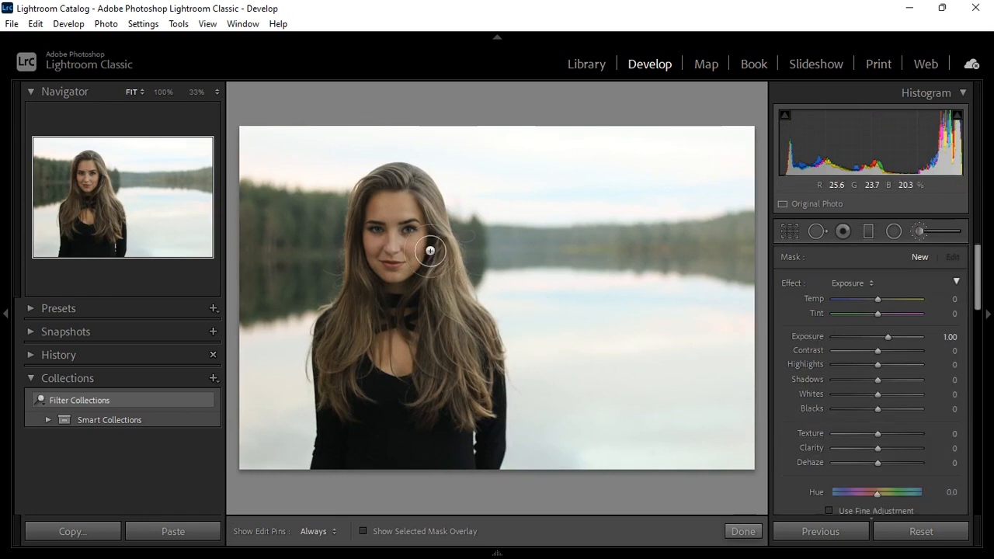
mouse_move(402, 195)
mouse_down()
mouse_move(420, 228)
mouse_move(406, 236)
mouse_move(393, 326)
mouse_move(371, 375)
mouse_move(365, 453)
mouse_move(428, 477)
mouse_move(415, 374)
mouse_move(444, 378)
mouse_move(463, 502)
mouse_move(508, 412)
mouse_move(505, 493)
mouse_move(505, 362)
mouse_move(454, 234)
mouse_move(427, 224)
mouse_move(406, 225)
mouse_move(362, 484)
mouse_move(402, 326)
mouse_move(453, 492)
mouse_move(404, 262)
mouse_move(424, 318)
mouse_move(437, 306)
mouse_move(425, 278)
mouse_move(407, 284)
mouse_move(423, 247)
mouse_move(412, 268)
mouse_move(419, 218)
mouse_move(395, 334)
mouse_move(360, 428)
mouse_move(366, 510)
mouse_move(463, 440)
mouse_move(486, 480)
mouse_move(484, 404)
mouse_move(449, 294)
mouse_move(434, 376)
mouse_up()
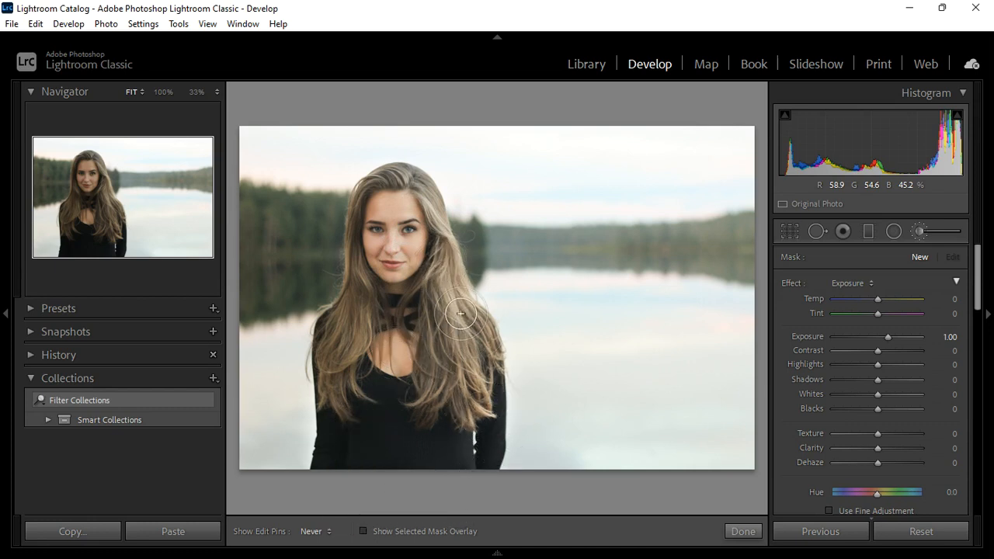
key(h)
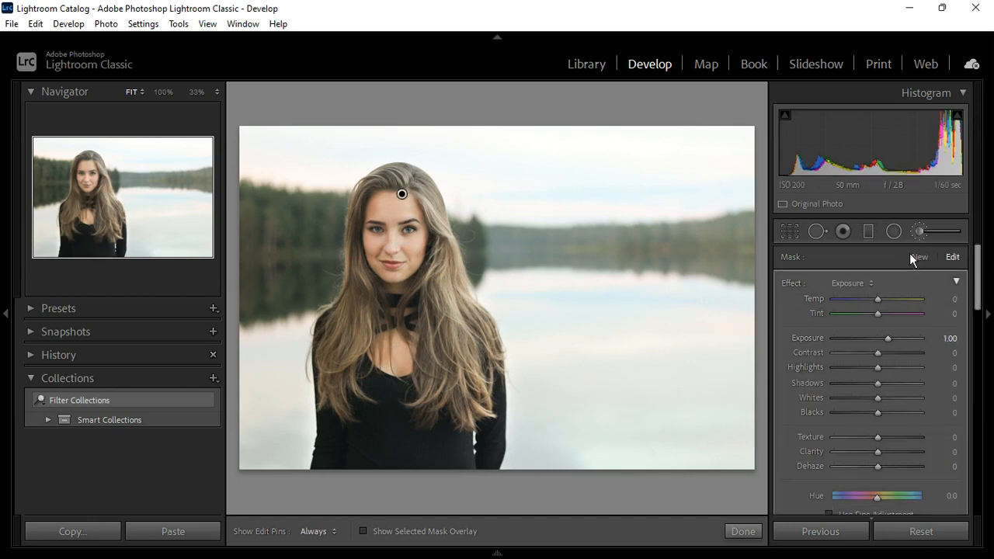
click(926, 239)
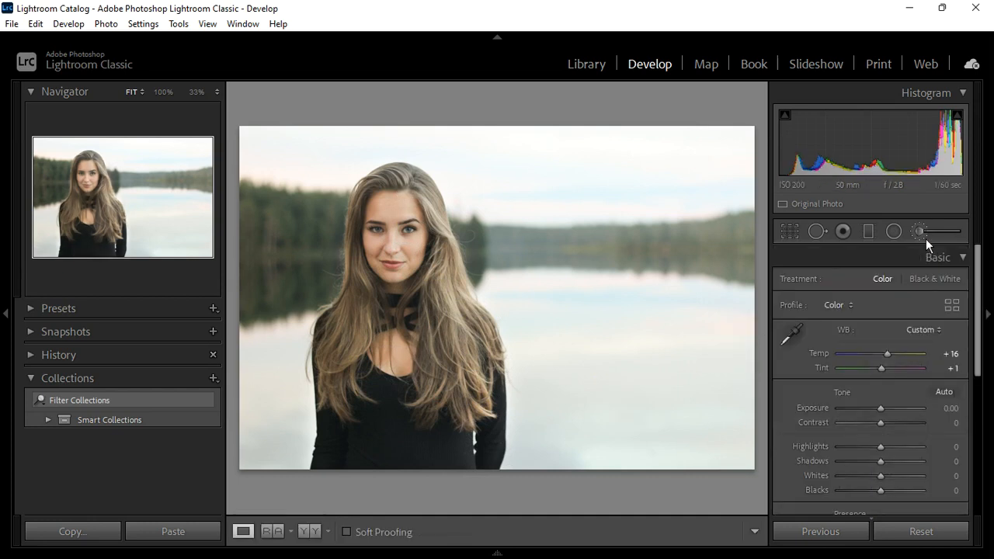
Step: Select the brush mask on the woman and reduce its Exposure to 0.44
click(926, 238)
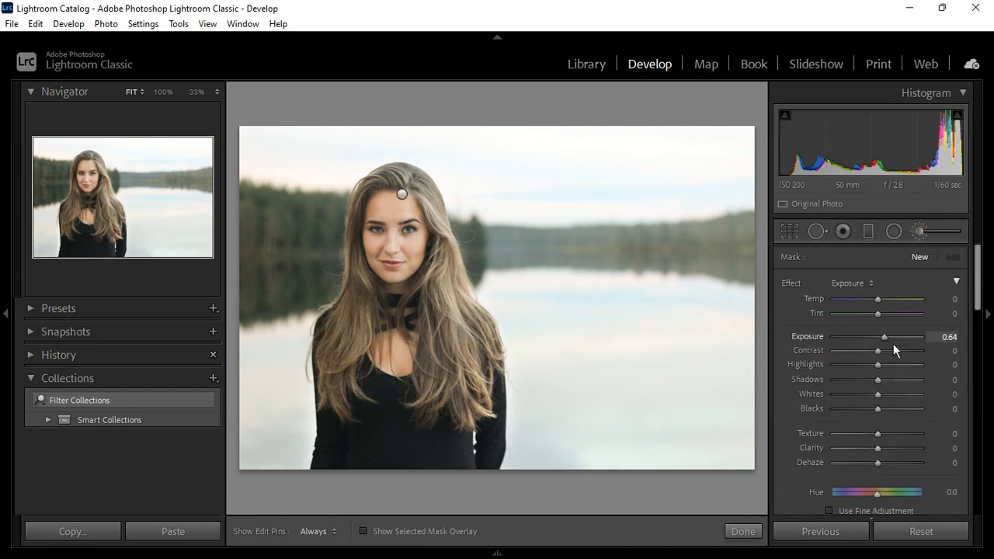
mouse_move(889, 345)
mouse_down()
mouse_move(867, 358)
mouse_move(896, 354)
mouse_move(883, 358)
mouse_up()
double_click(883, 346)
click(402, 194)
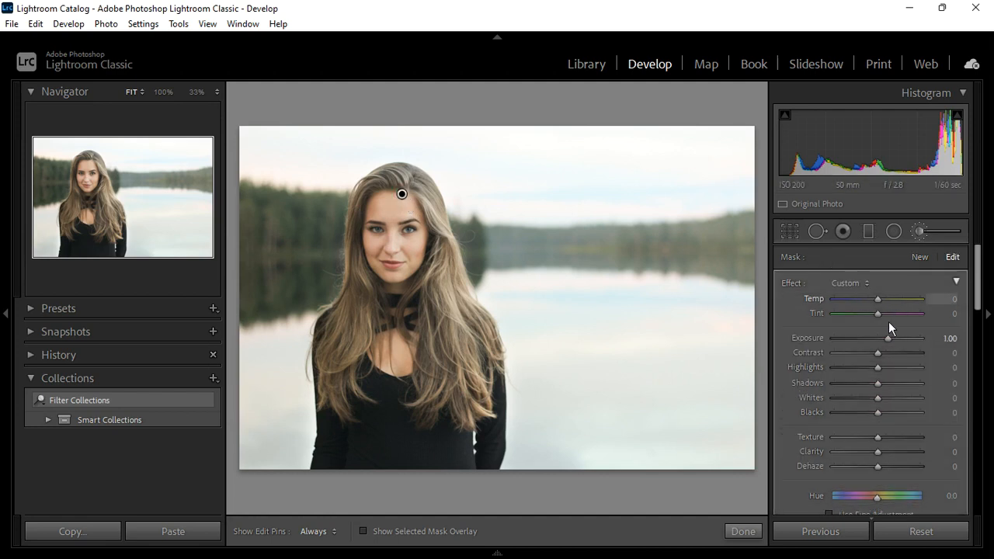
mouse_move(895, 344)
mouse_down()
mouse_move(872, 351)
mouse_move(888, 352)
mouse_up()
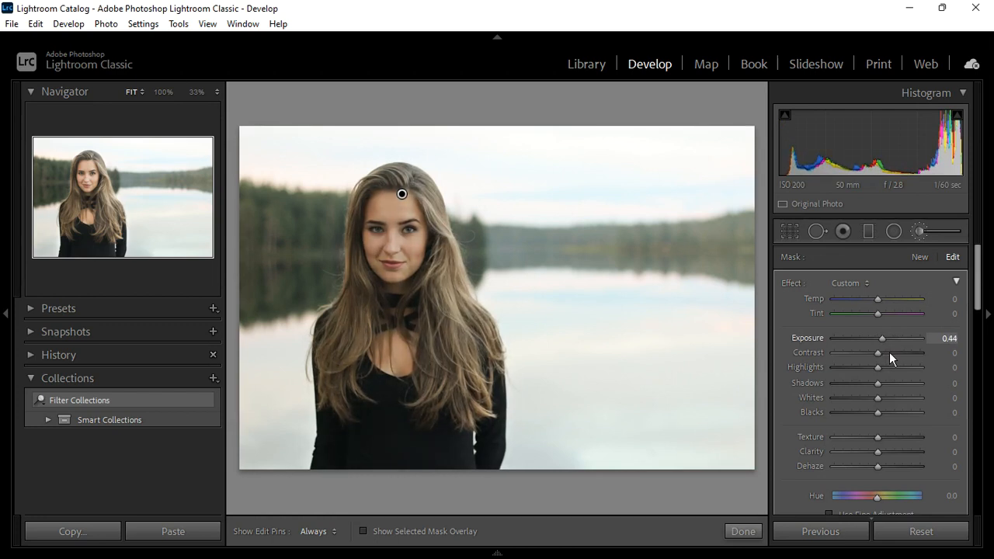
click(923, 240)
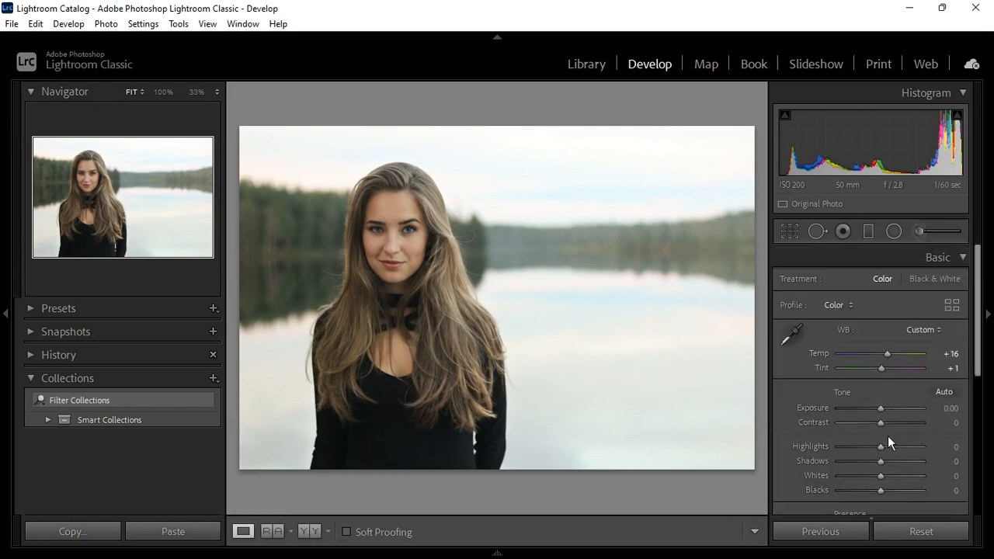
Step: Darken the photo's overall Exposure to -0.44 and raise the Exposure of the woman's brush mask to 0.64
drag(890, 415, 887, 415)
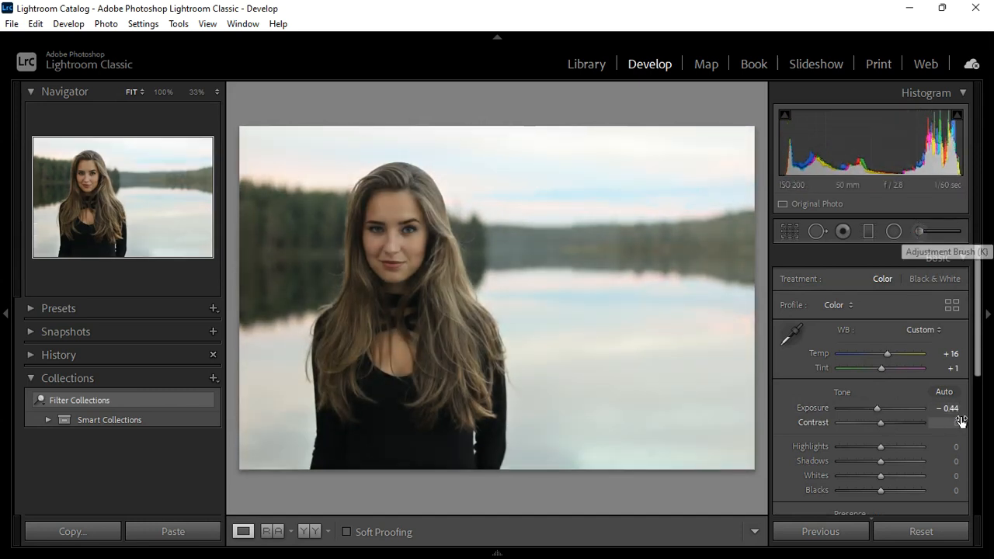
click(925, 237)
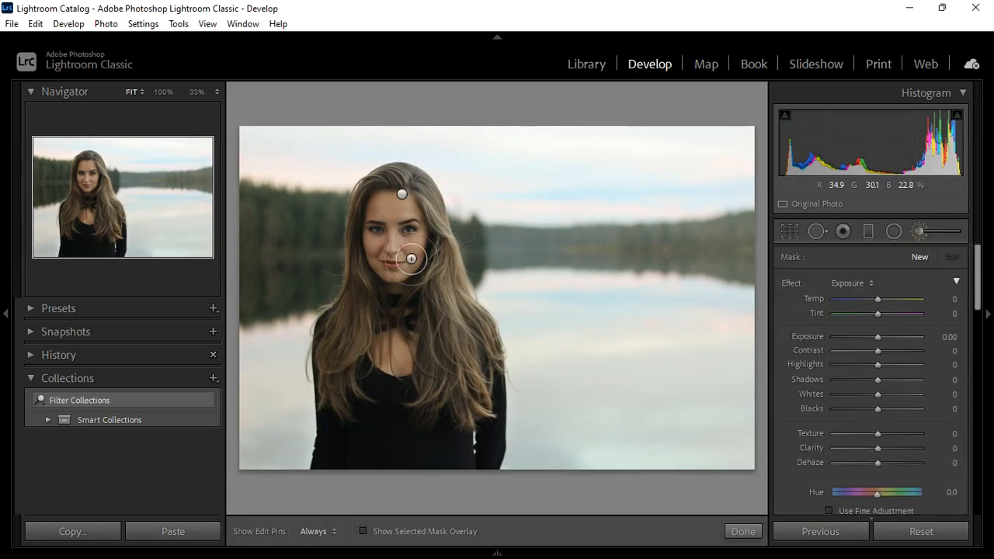
click(402, 194)
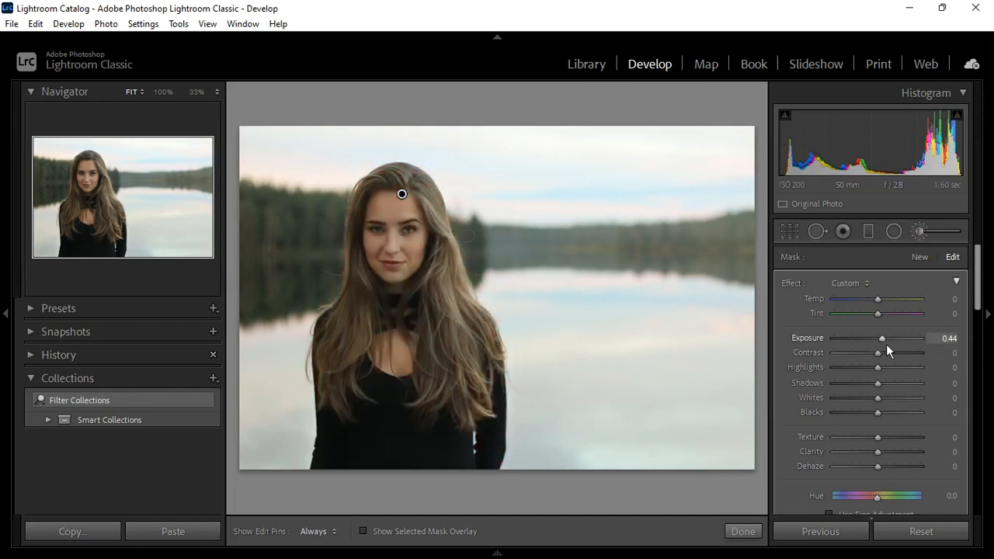
drag(886, 344, 888, 344)
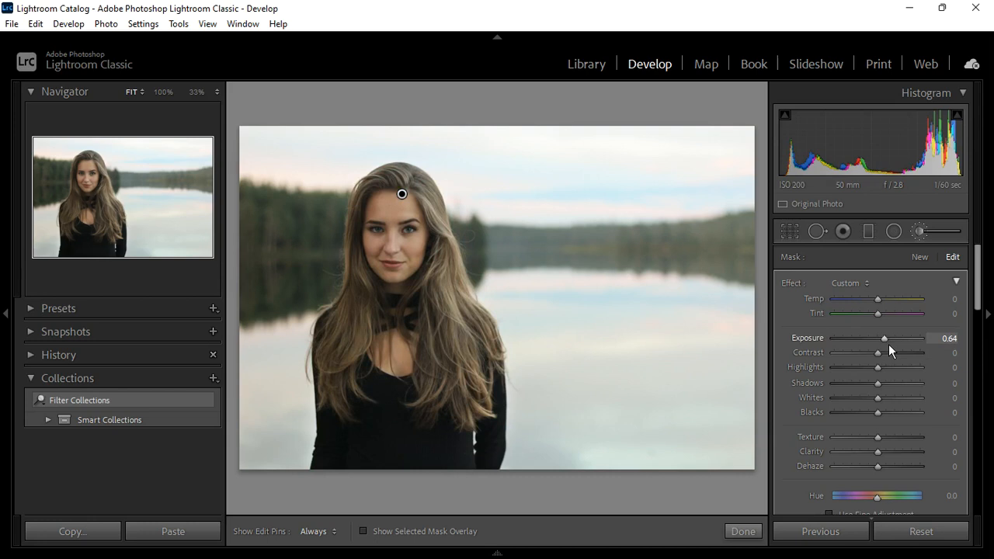
click(924, 242)
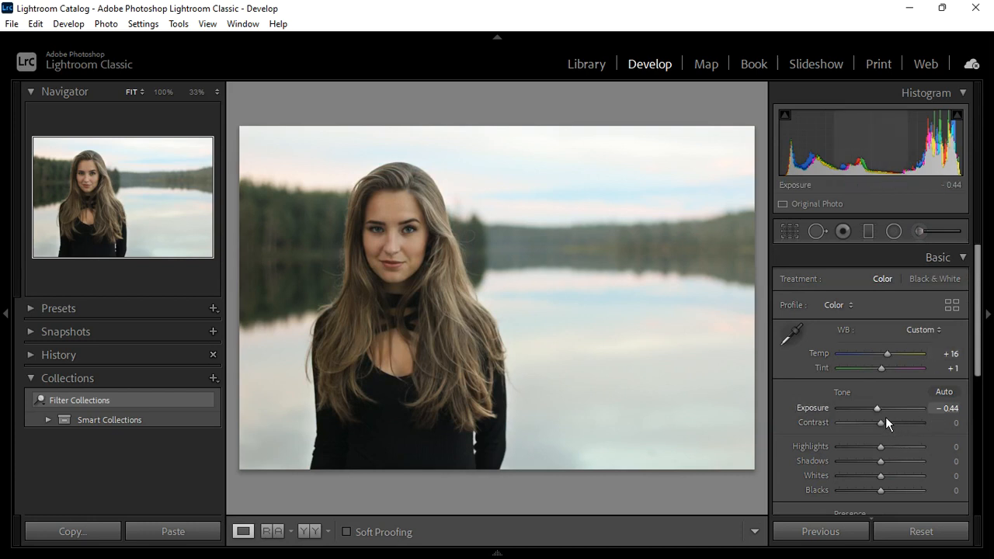
Step: Set the overall Exposure to -0.53, Highlights to +28, Shadows to +9, Whites to -33 and Blacks to -12
drag(886, 416, 886, 415)
drag(885, 416, 885, 416)
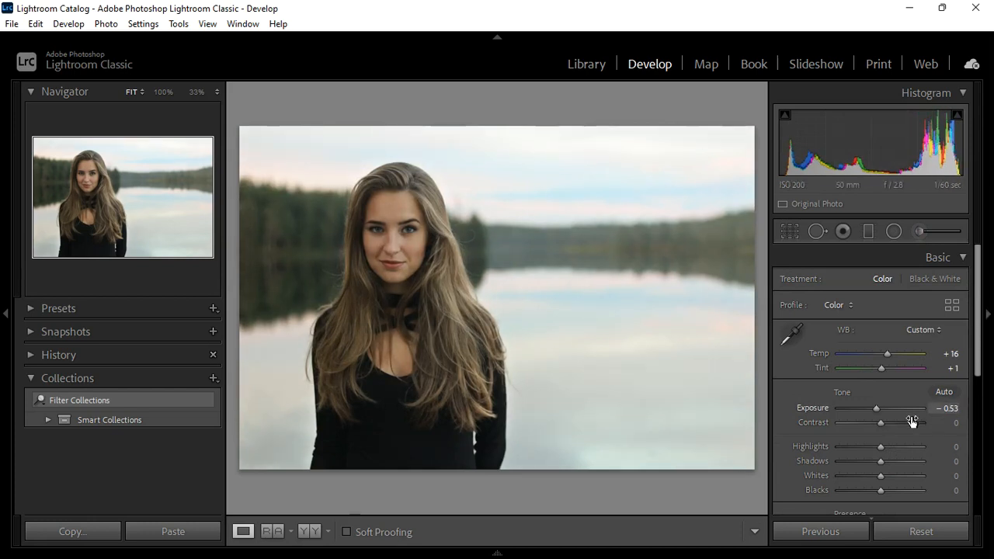
drag(884, 456, 883, 495)
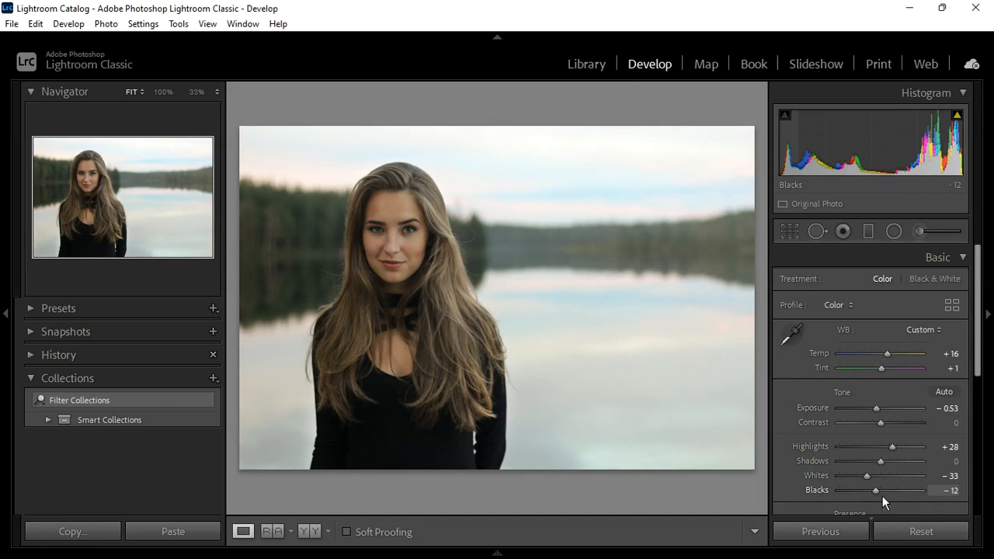
drag(892, 465, 895, 466)
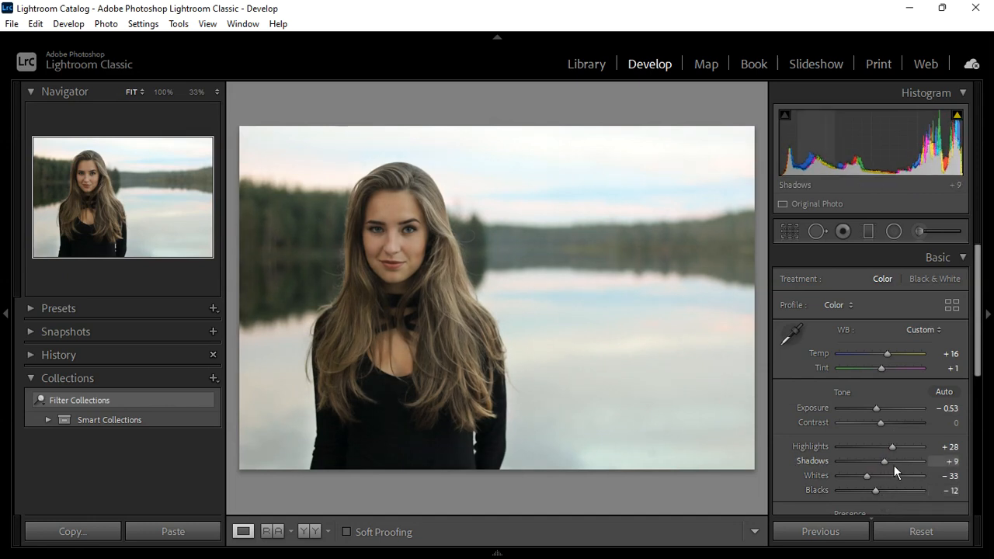
Step: Set the photo's Texture to +11 and Vibrance to +16 in the Basic adjustments
scroll(921, 464, down, 3)
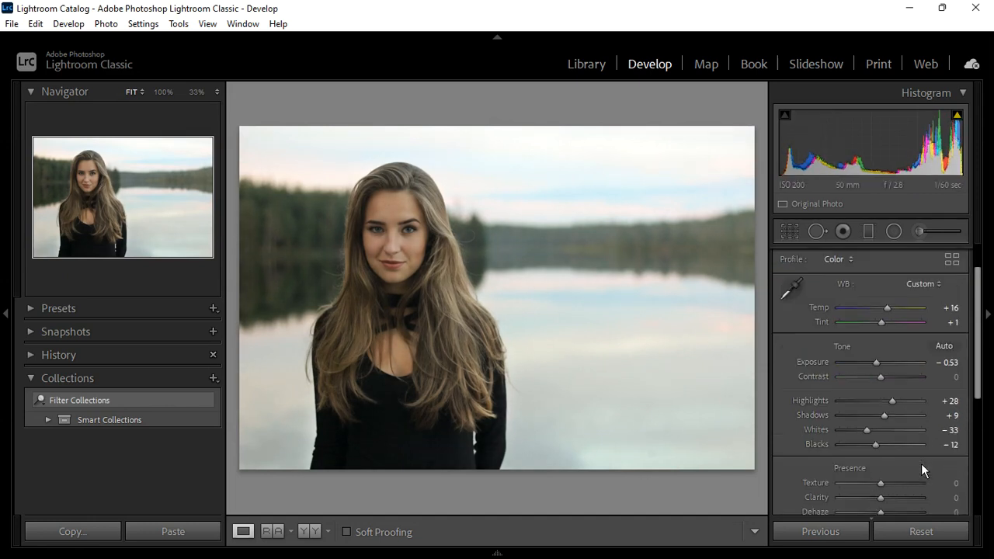
scroll(922, 465, down, 1)
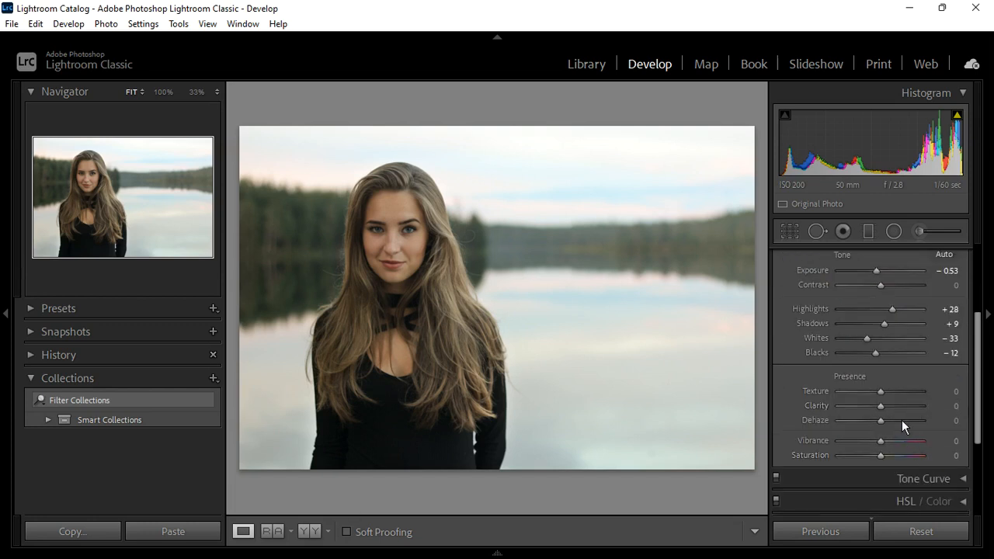
drag(888, 400, 893, 399)
drag(891, 449, 897, 449)
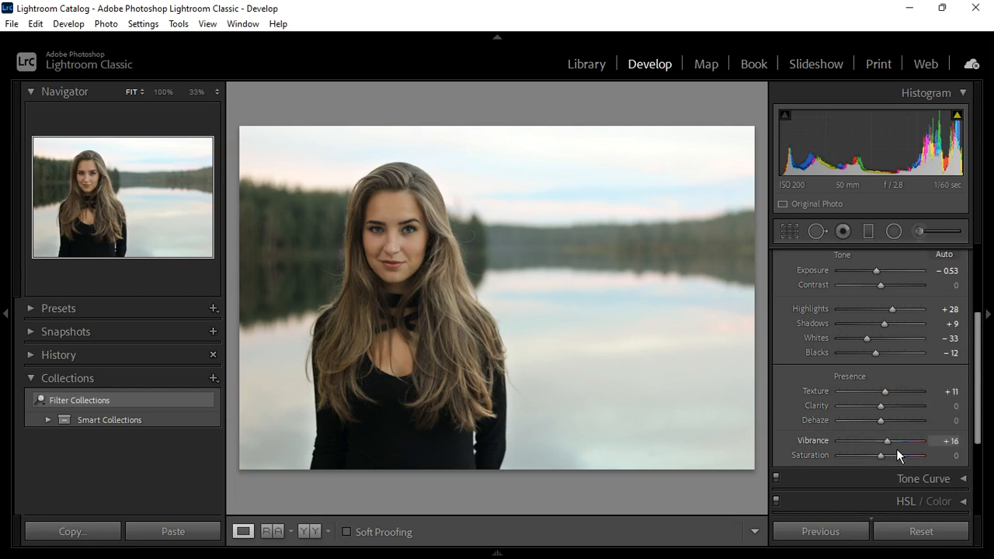
scroll(901, 426, up, 3)
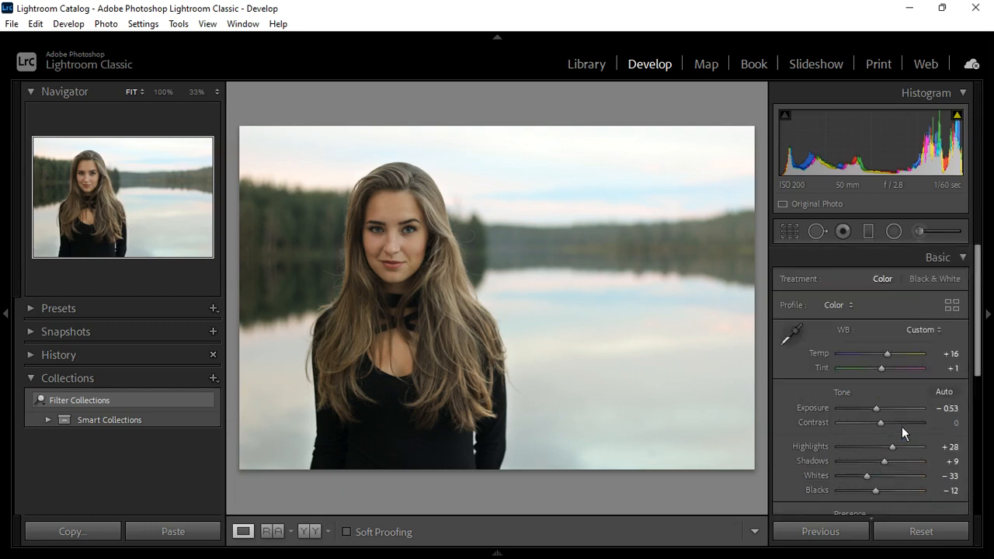
click(964, 264)
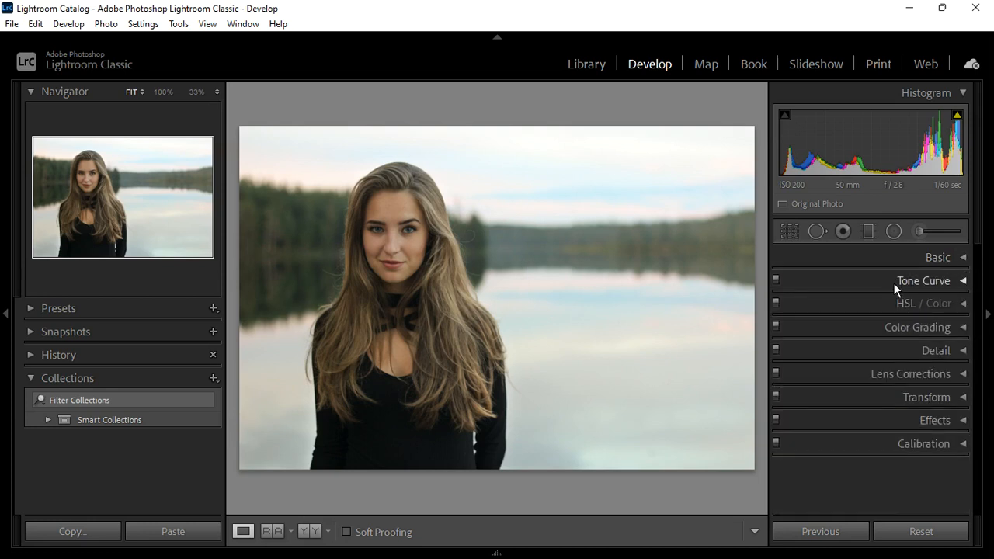
Step: Lower the HSL Luminance of the blues to -63 to deepen the sky and its reflection
click(970, 310)
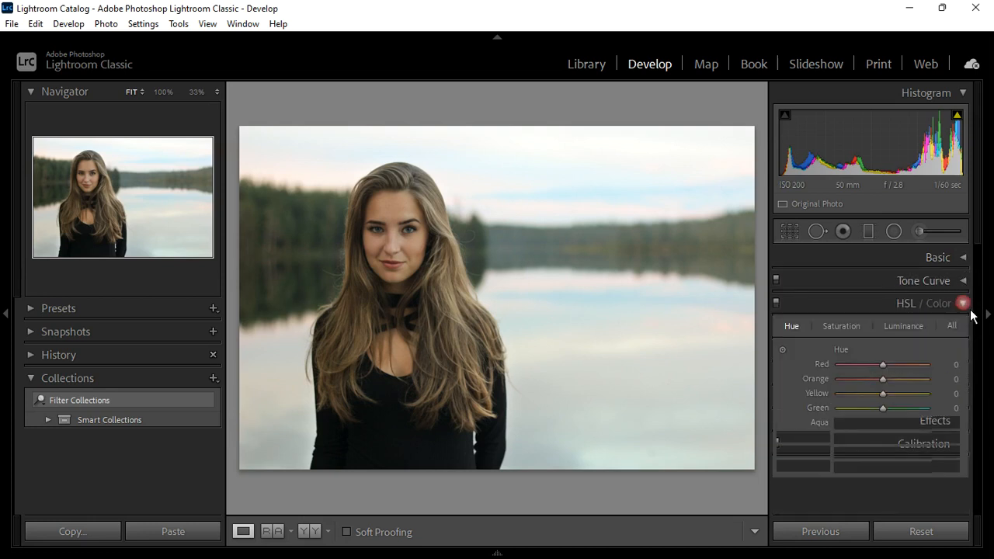
click(913, 332)
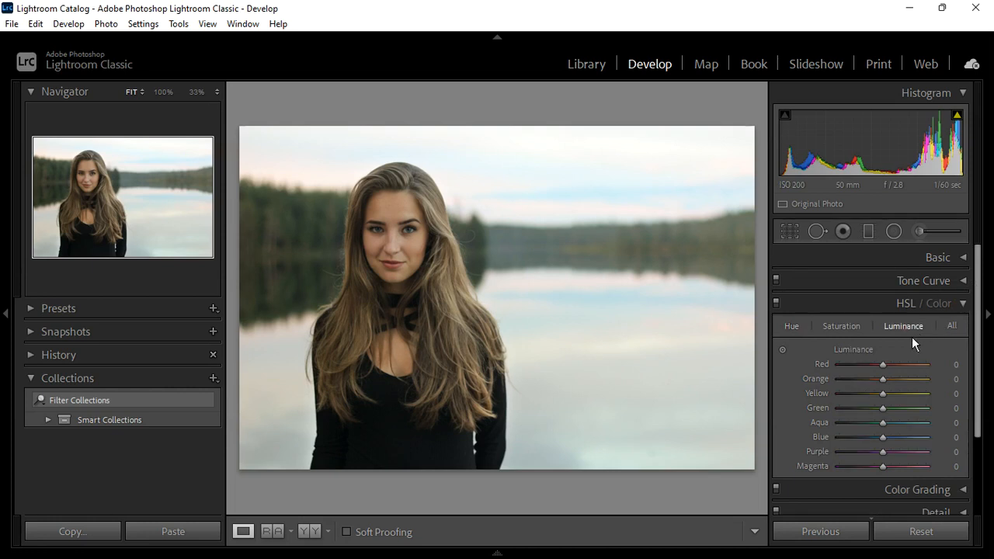
scroll(905, 412, down, 1)
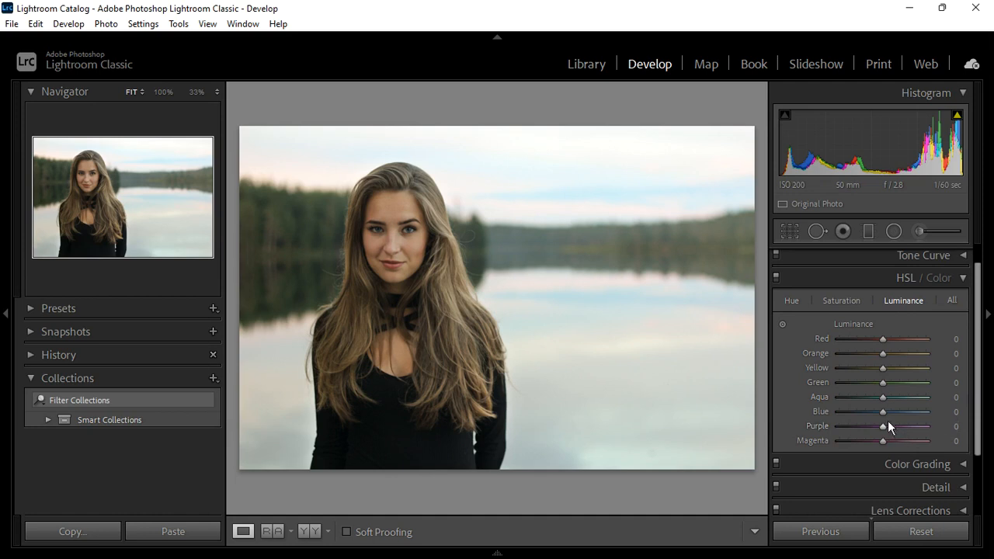
drag(885, 419, 860, 420)
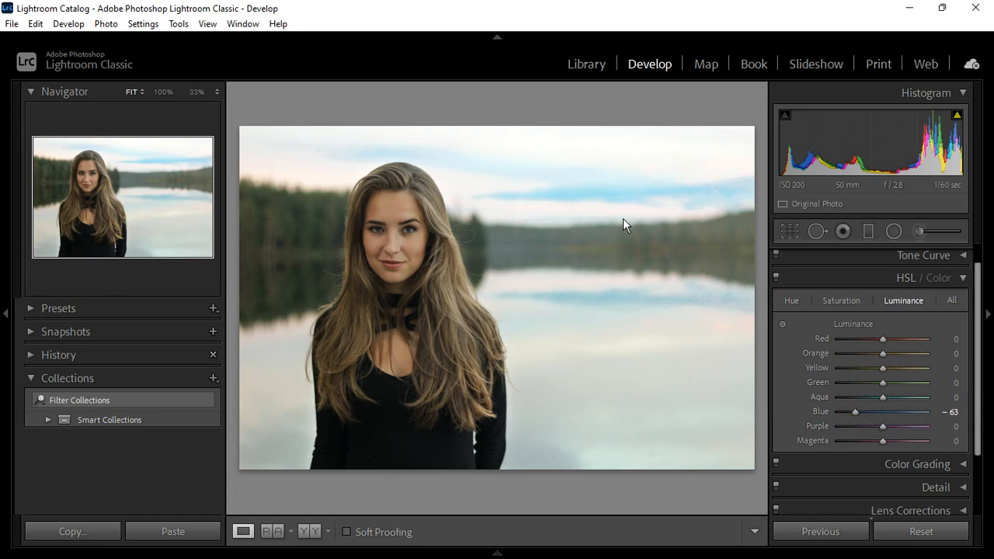
Step: Set the HSL Luminance to Red +8, Orange +10, Yellow +15, Aqua -42 and Blue -50
click(860, 420)
drag(866, 419, 874, 406)
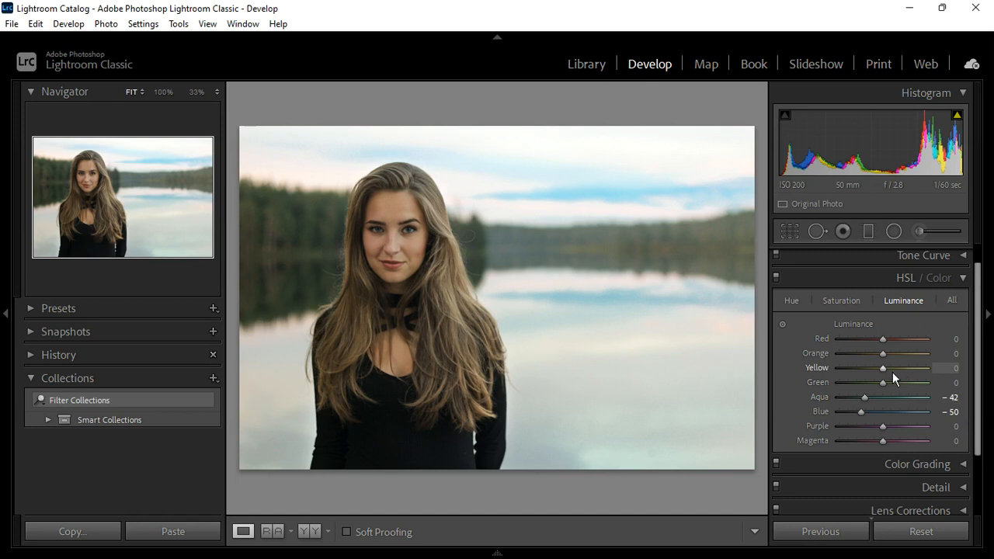
scroll(891, 366, up, 5)
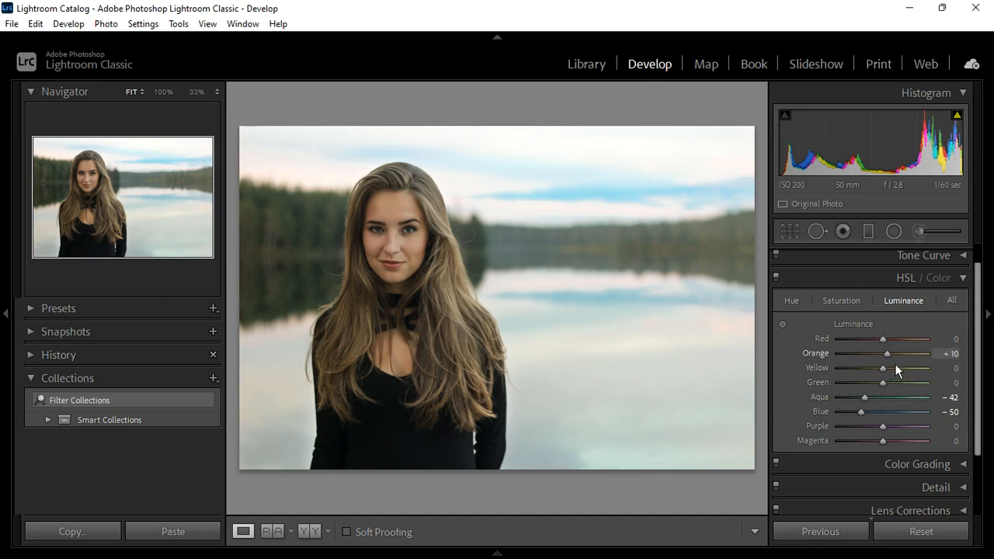
scroll(892, 375, up, 8)
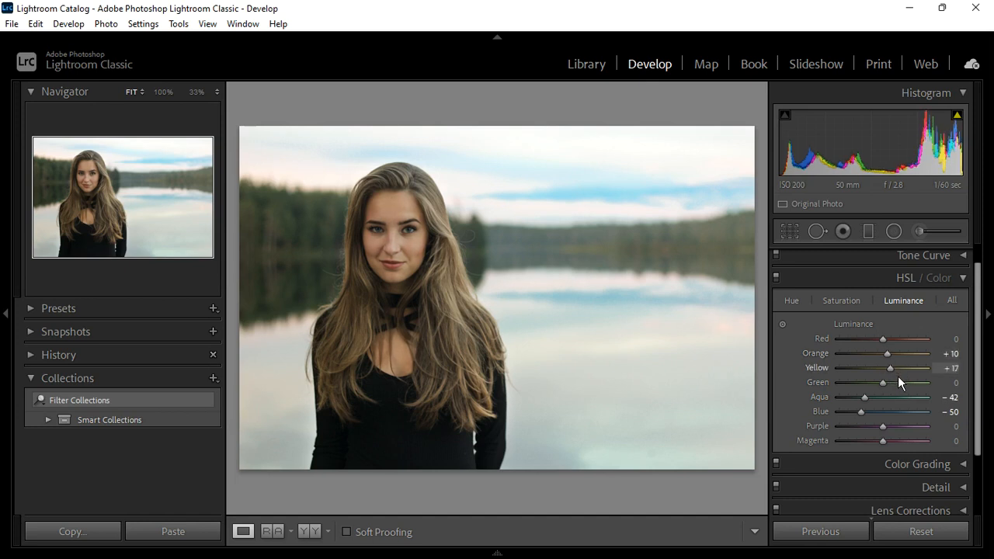
scroll(898, 376, up, 5)
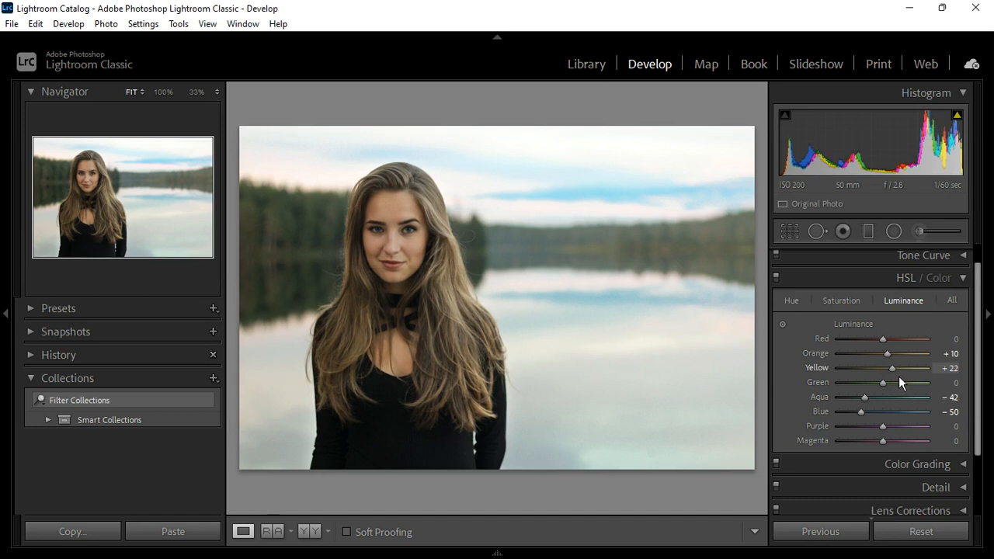
scroll(898, 376, down, 5)
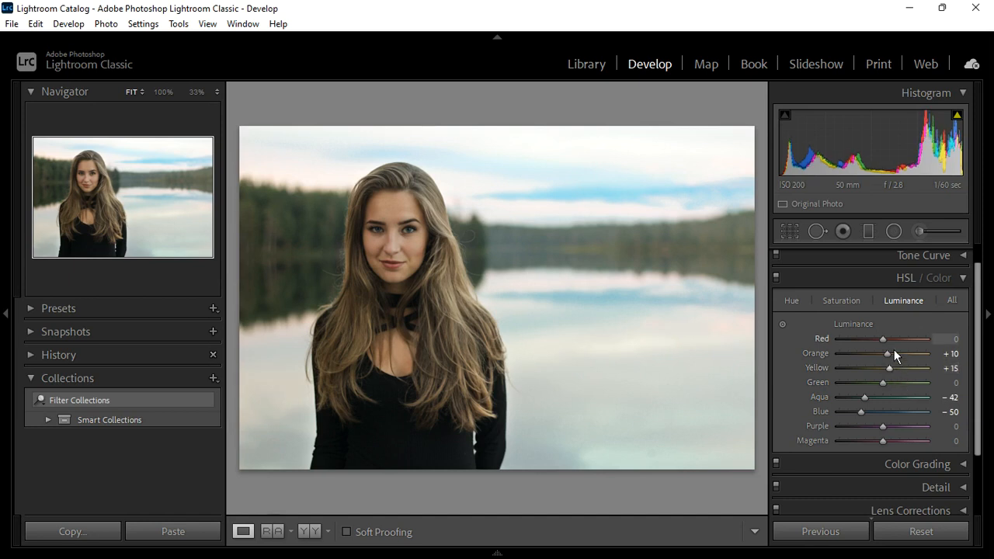
drag(891, 347, 894, 347)
Step: Set the HSL Saturation to Red +43, Orange +40, Yellow +45, Aqua +35 and Blue +22
click(857, 310)
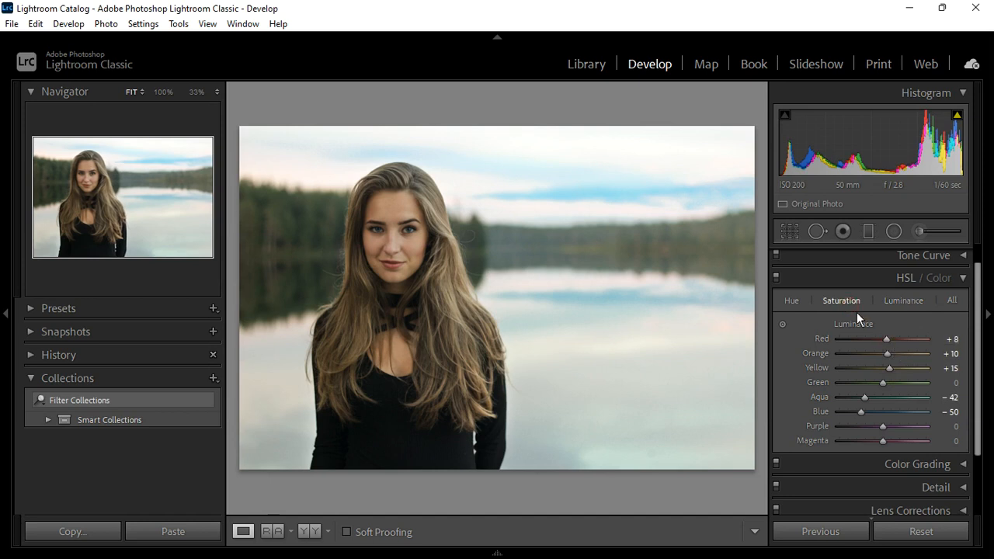
drag(876, 331, 916, 372)
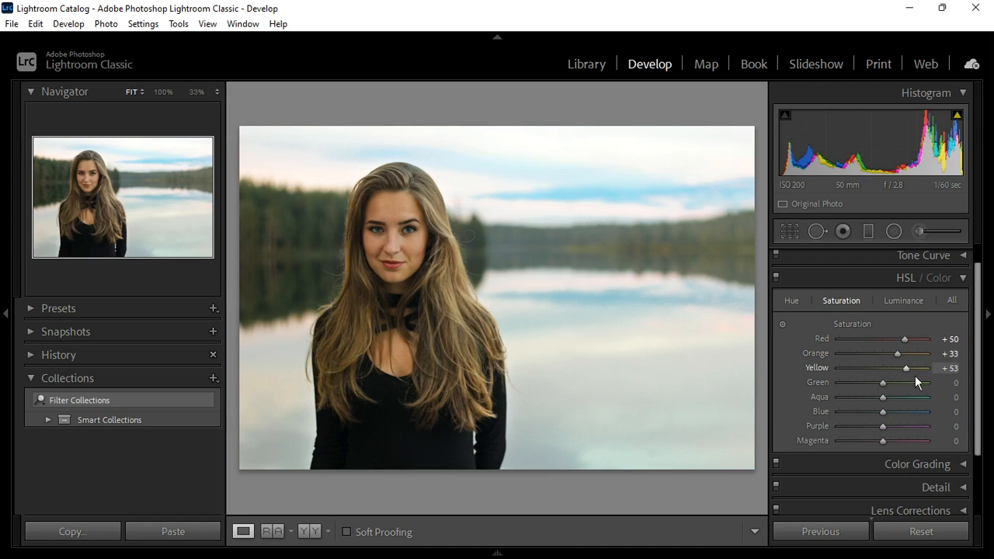
click(905, 360)
drag(912, 360, 910, 360)
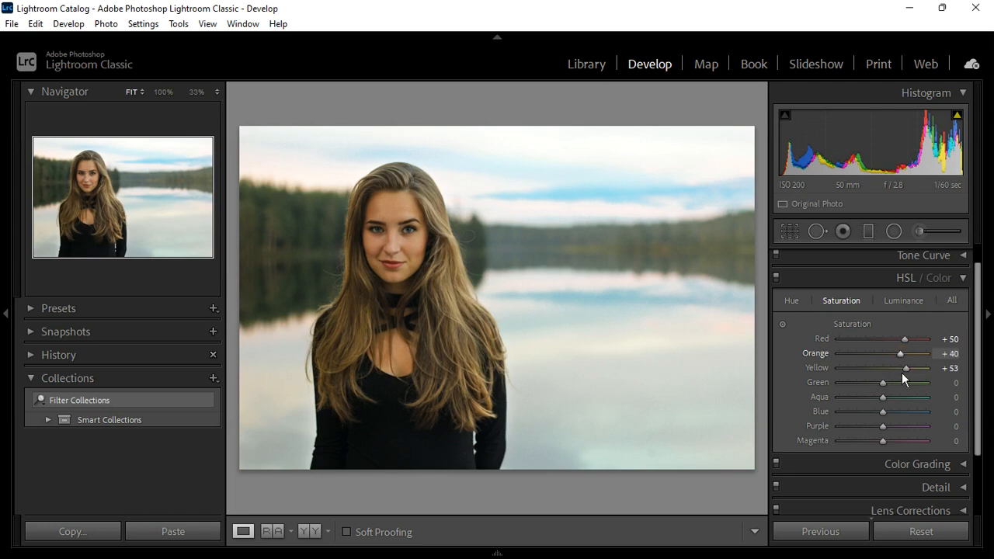
drag(915, 373, 911, 350)
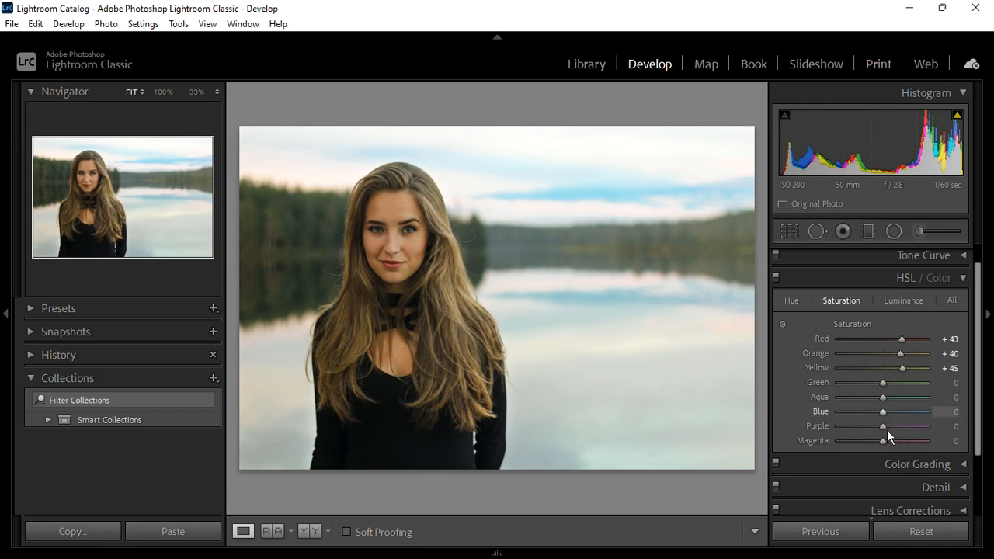
drag(891, 416, 909, 411)
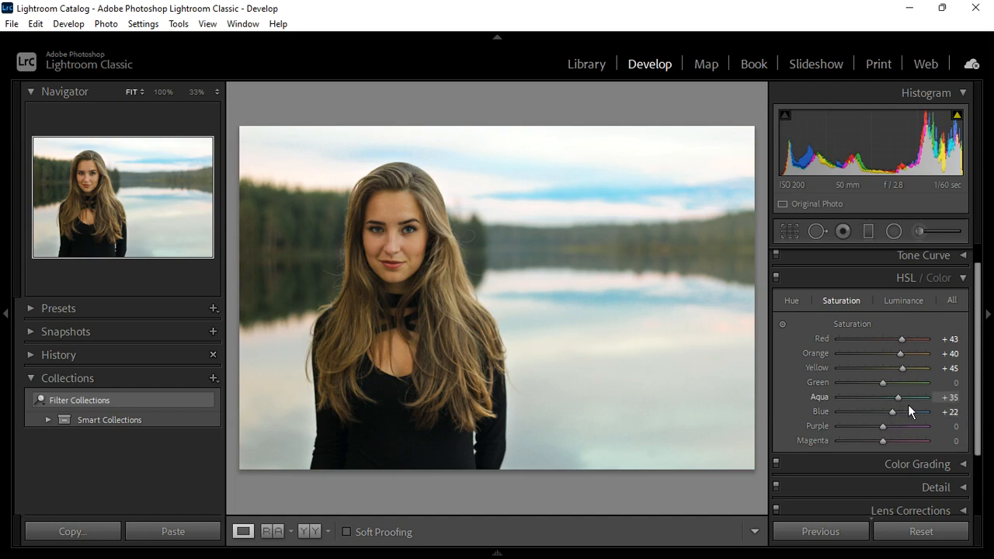
Step: Shift the HSL Hue of the yellows to -15 and of the aquas and blues to +17
click(801, 309)
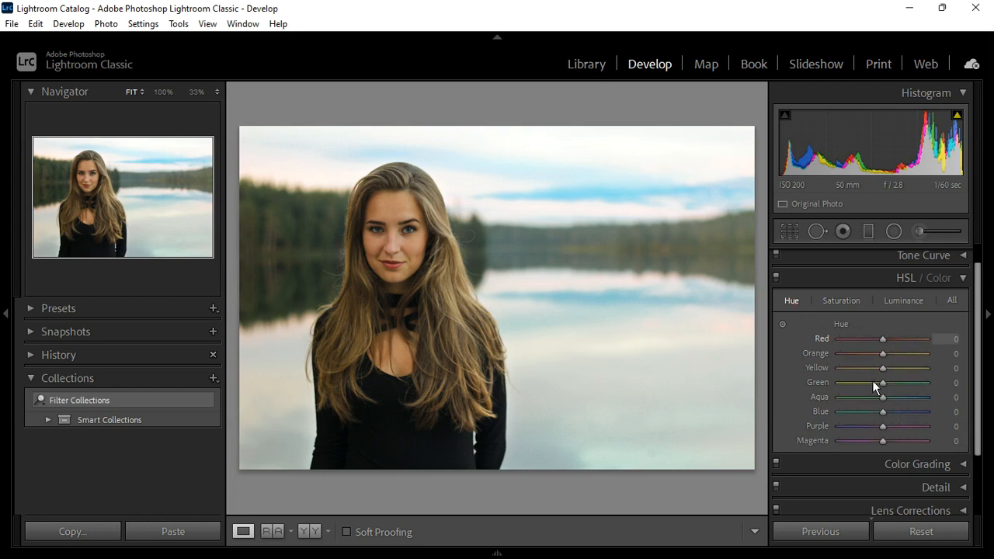
drag(890, 376, 884, 376)
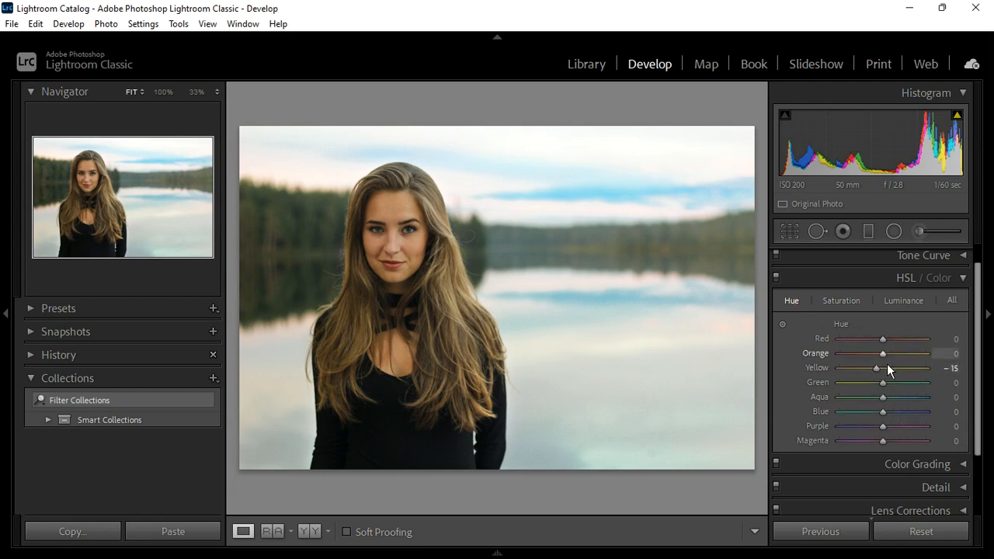
drag(889, 419, 896, 418)
click(890, 401)
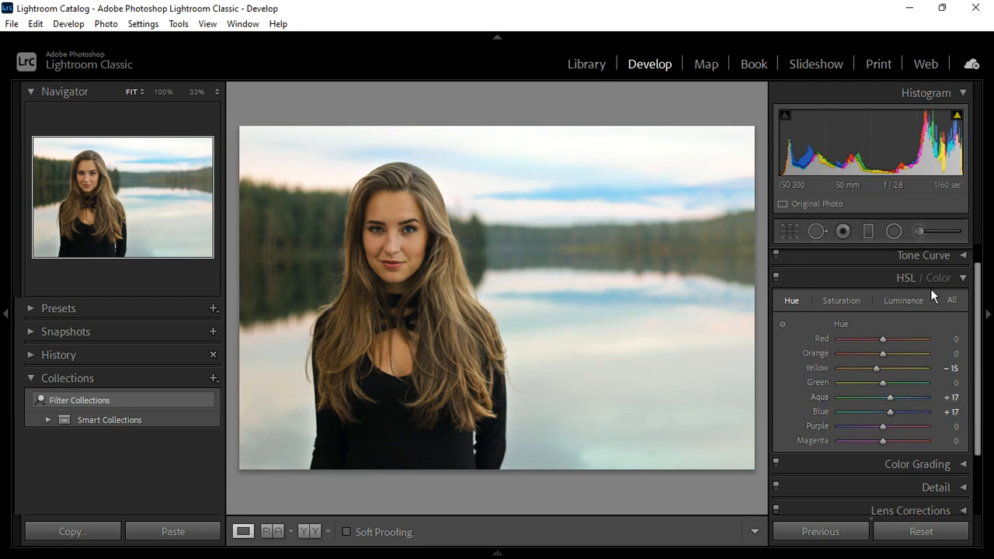
click(967, 283)
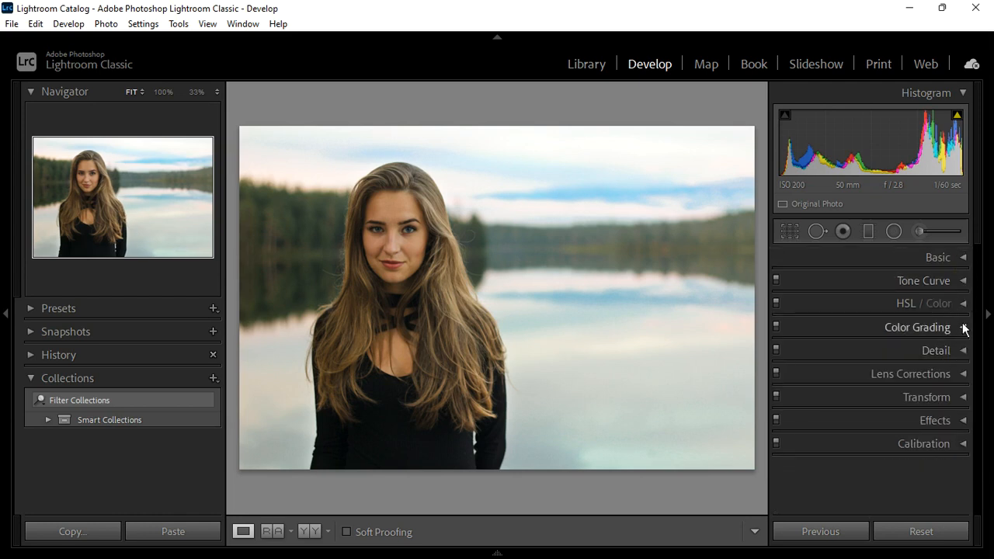
Step: Shape a gentle contrast Tone Curve with a shadow point at 60/54 and a highlight point at 181/185
click(964, 280)
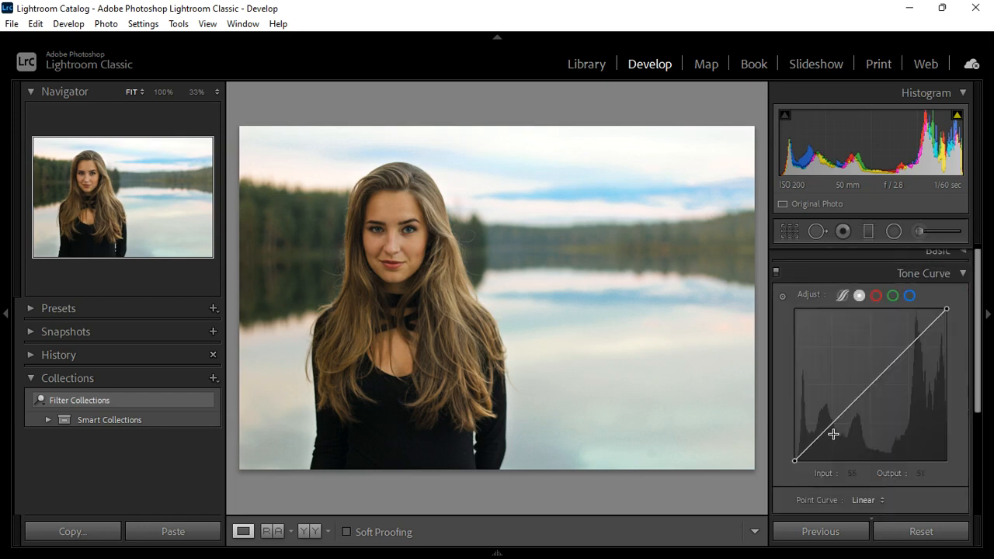
drag(832, 432, 837, 436)
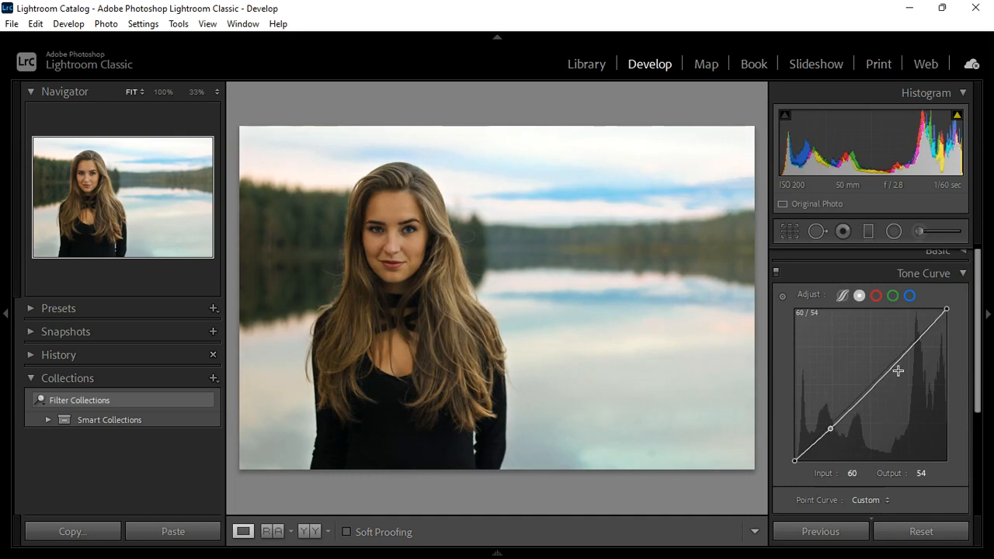
drag(912, 355, 910, 357)
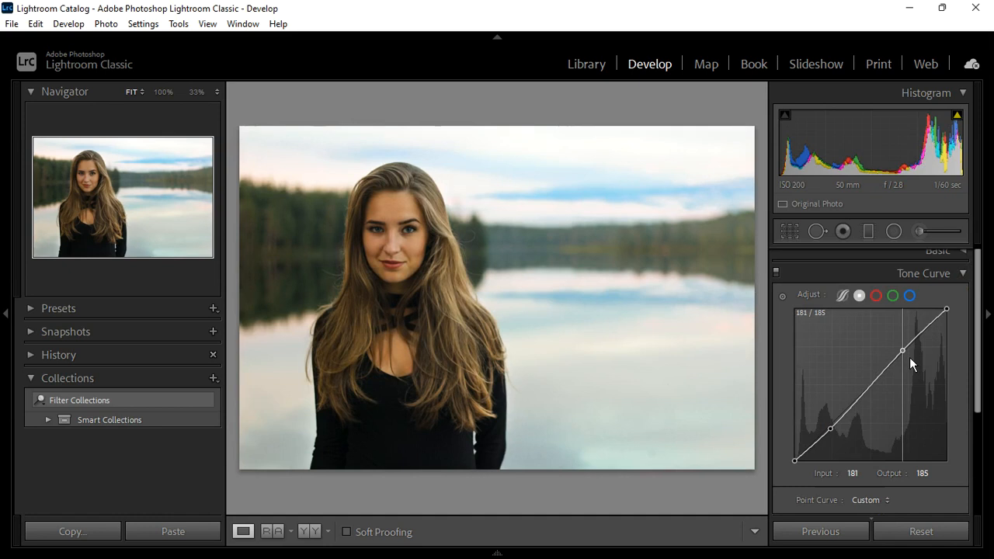
click(966, 275)
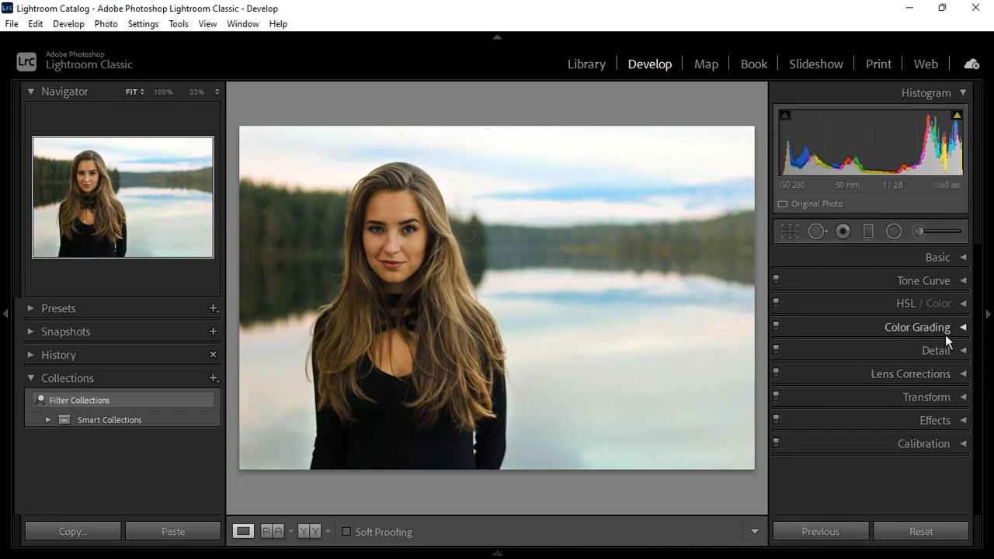
Step: Fine-tune the HSL Saturation of the orange and yellow tones
click(963, 303)
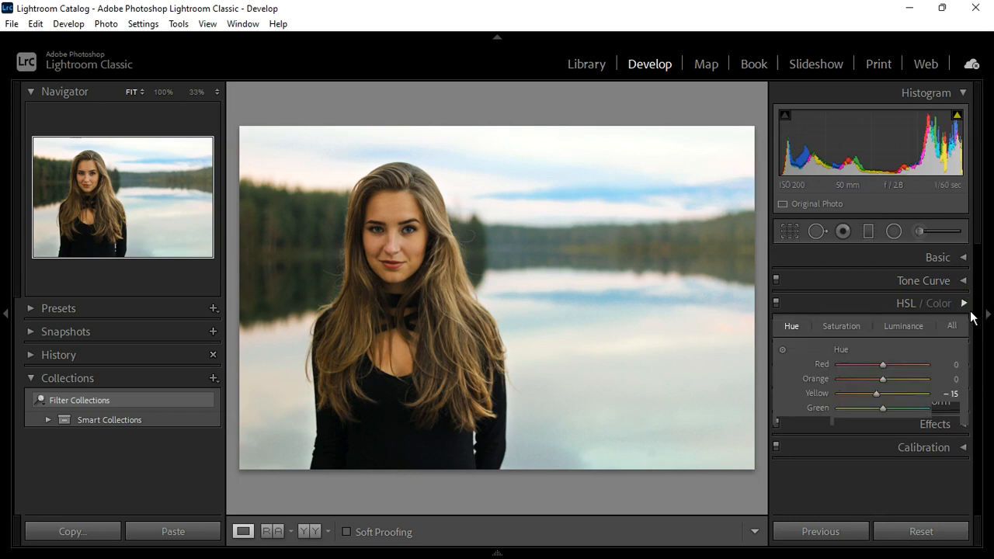
click(864, 336)
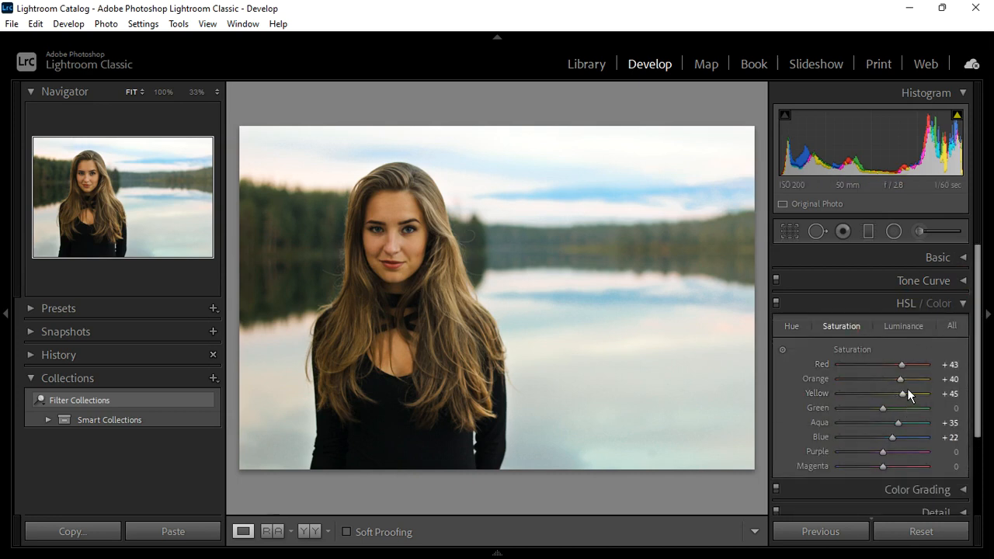
drag(907, 389, 906, 402)
click(963, 304)
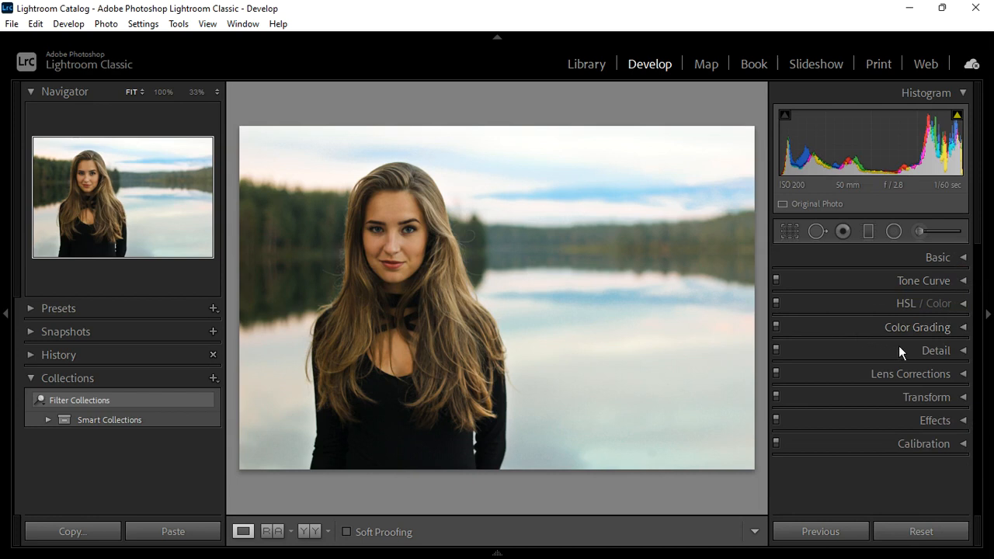
click(962, 350)
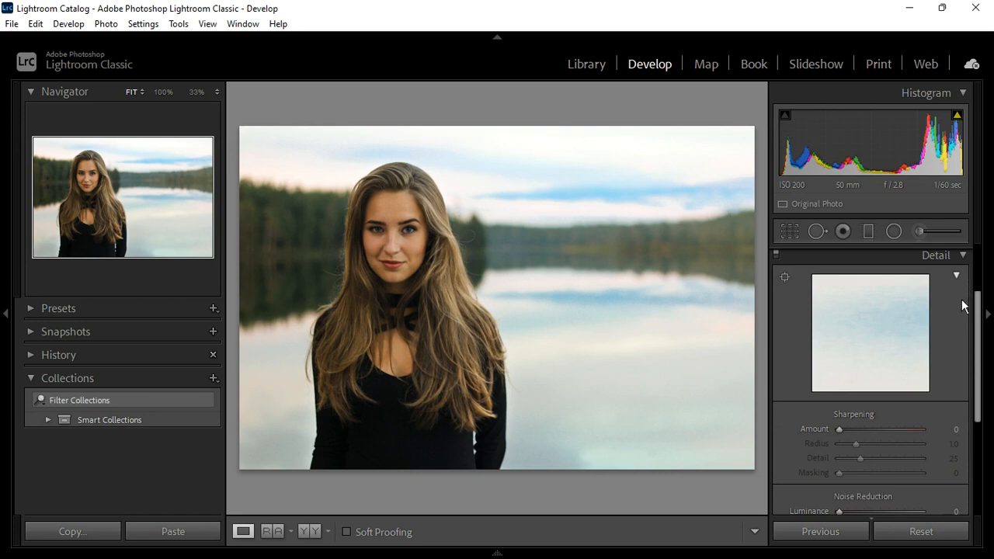
click(970, 261)
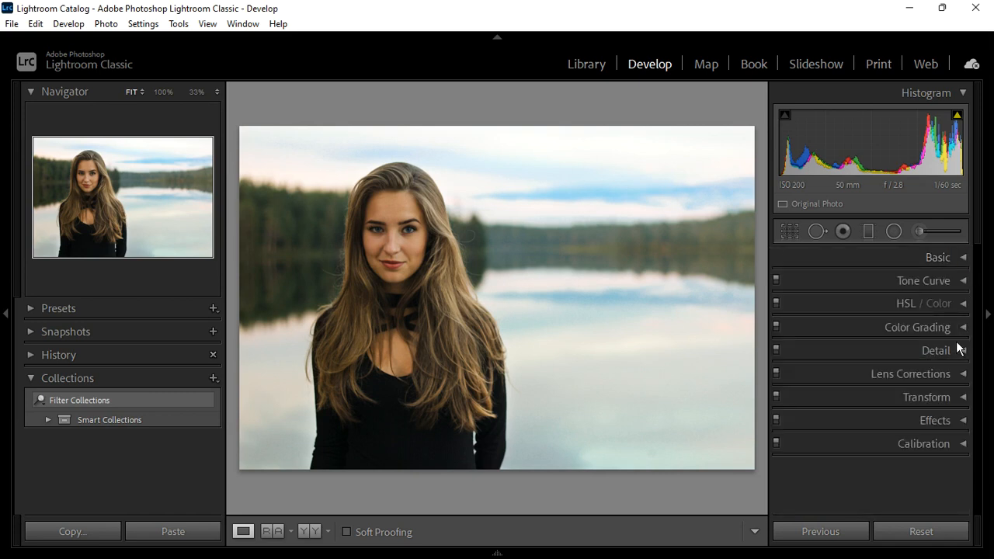
Step: Set the Calibration's Red Primary Hue to +30 and Blue Primary Hue to -60, and fine-tune the Green Primary Hue
click(968, 447)
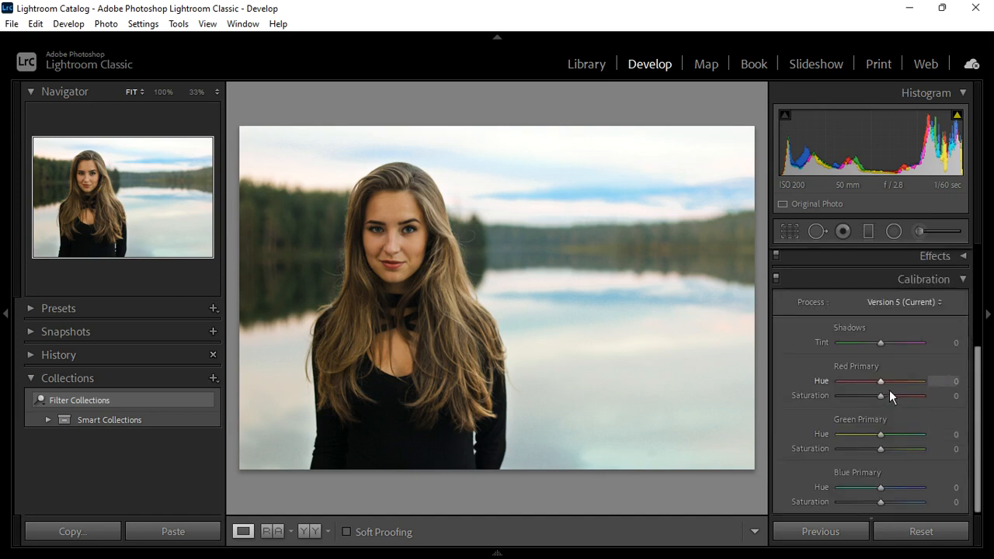
drag(890, 390, 903, 392)
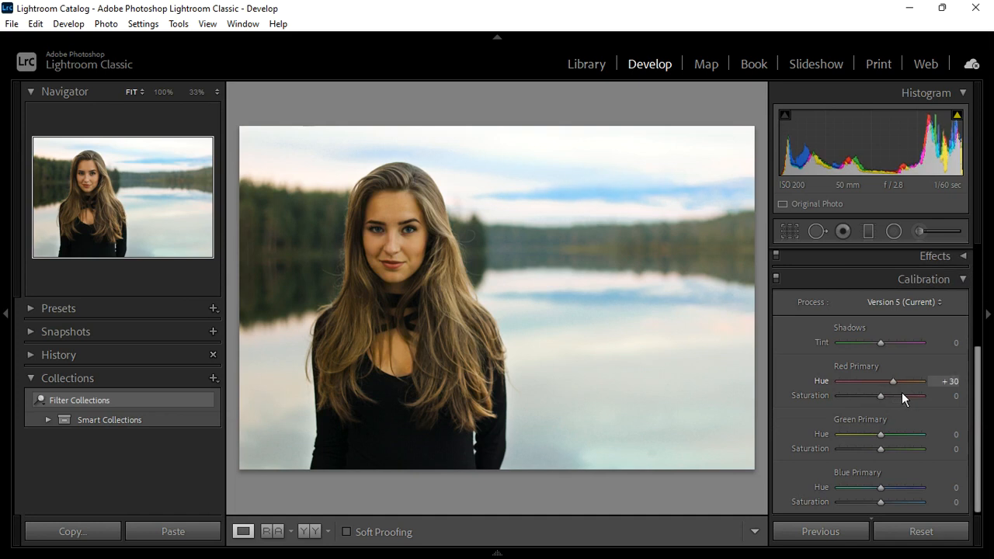
drag(888, 497, 861, 500)
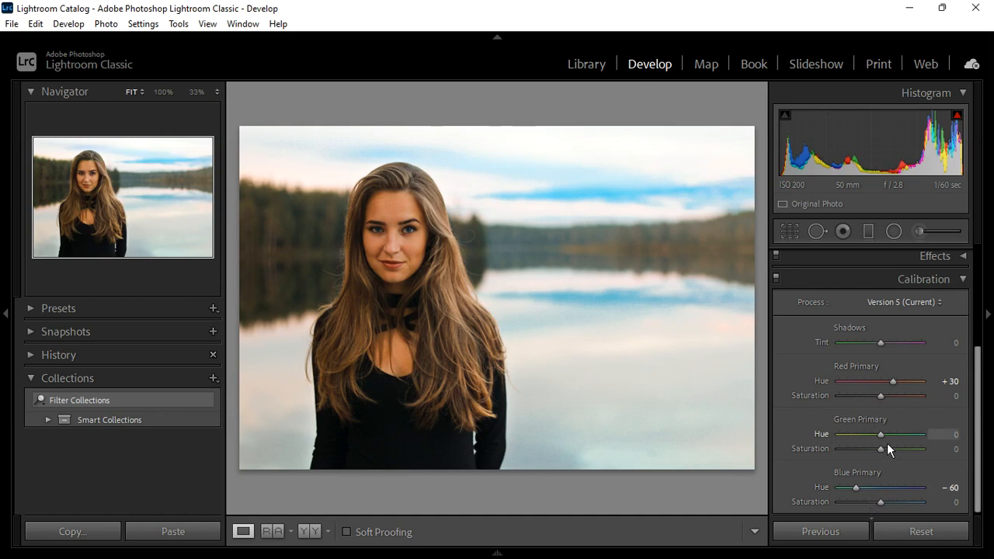
drag(887, 443, 887, 444)
drag(888, 443, 891, 444)
scroll(971, 299, up, 5)
click(970, 284)
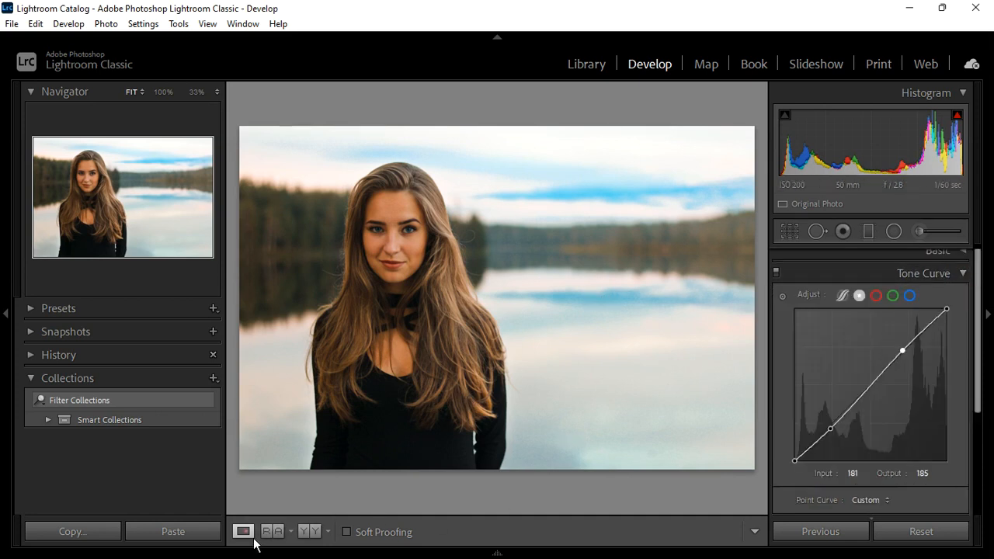
Step: Compare the original and edited photo in side-by-side, split and stacked before/after layouts, and return to the single-photo Loupe view
click(315, 539)
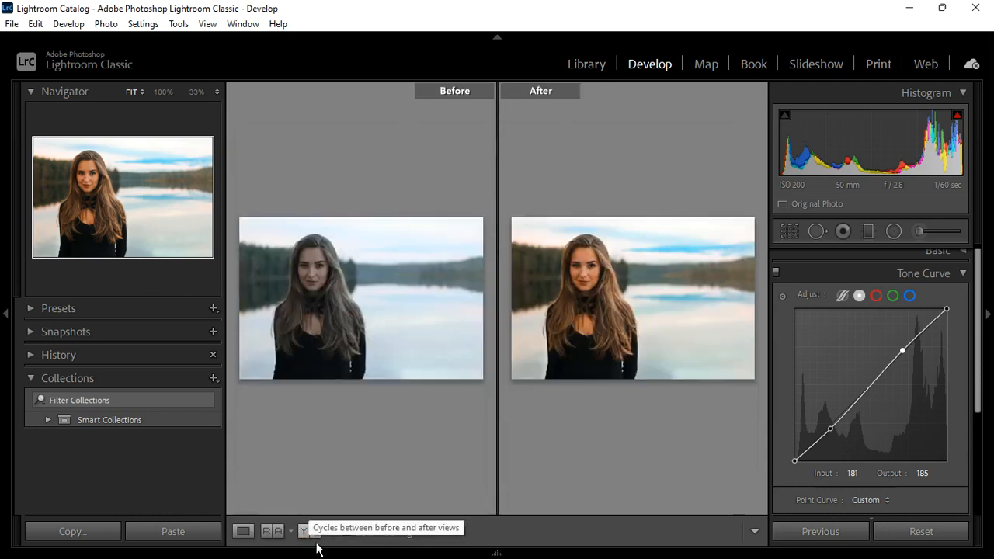
click(314, 539)
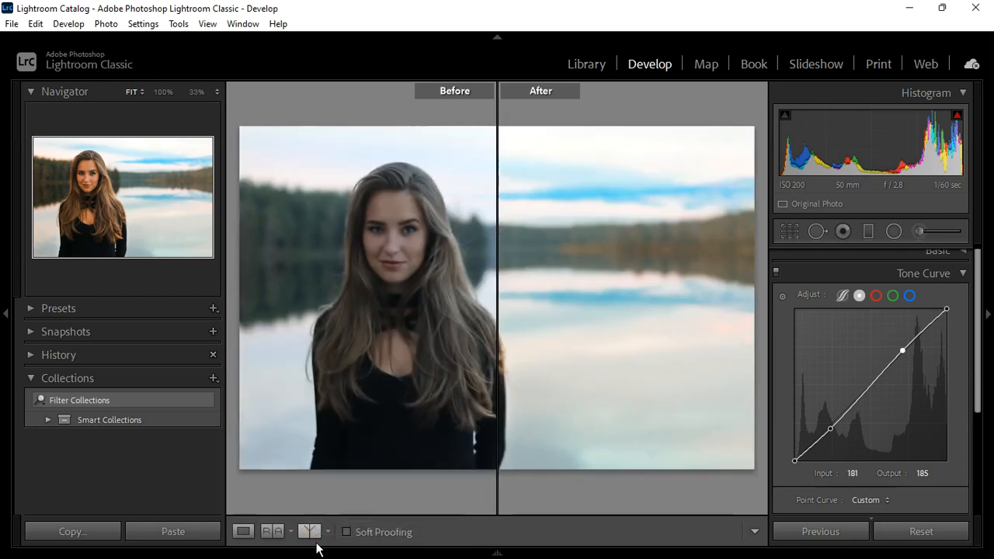
click(316, 544)
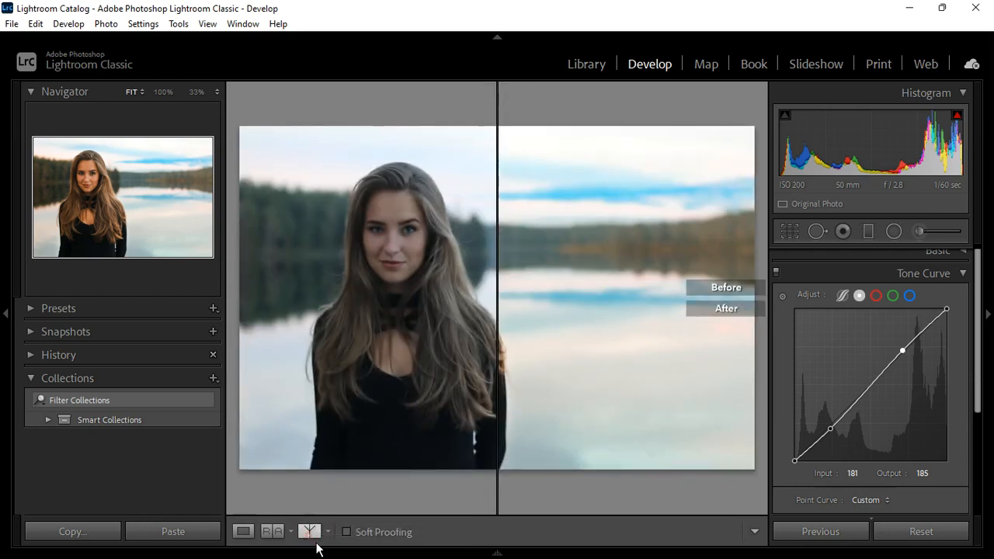
click(309, 532)
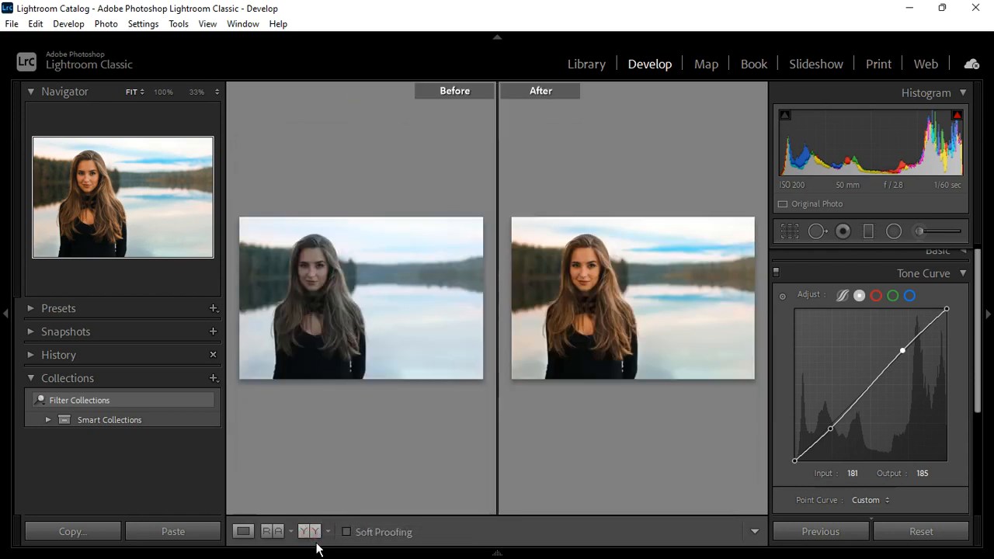
click(309, 532)
click(309, 532)
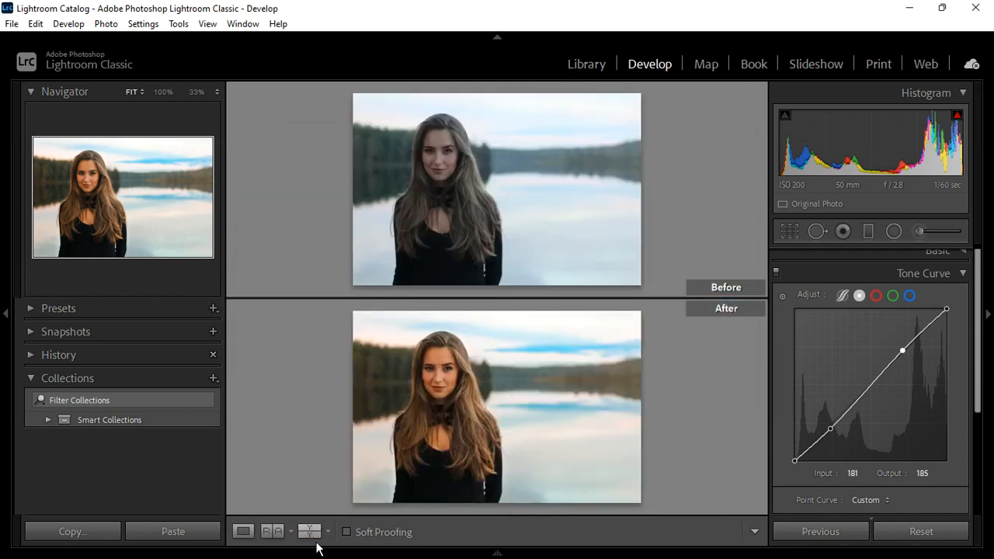
click(245, 534)
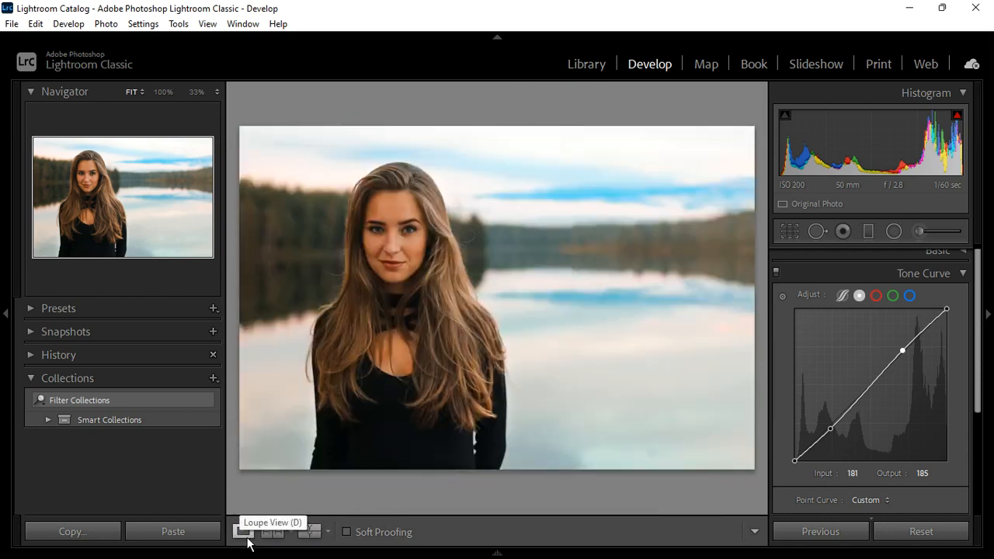